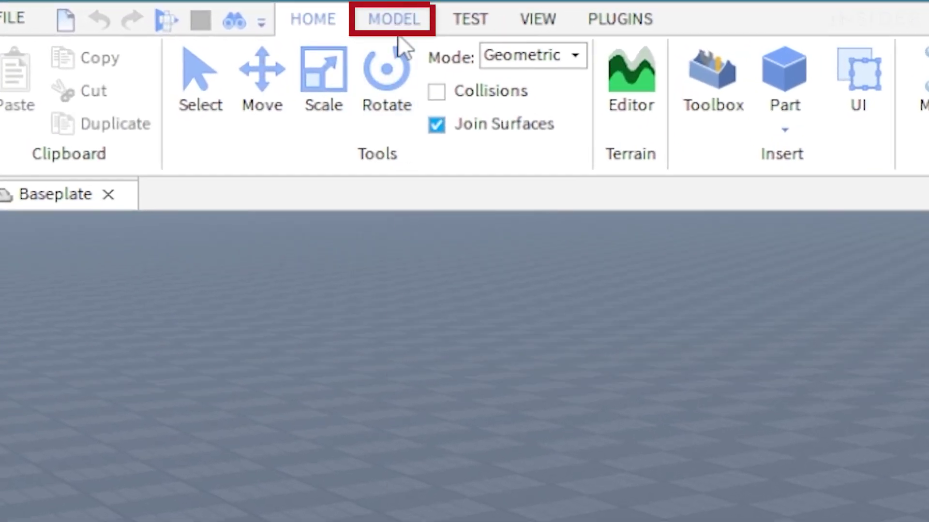
# Step: Set the move snapping increment to 1 stud
pyautogui.click(397, 29)
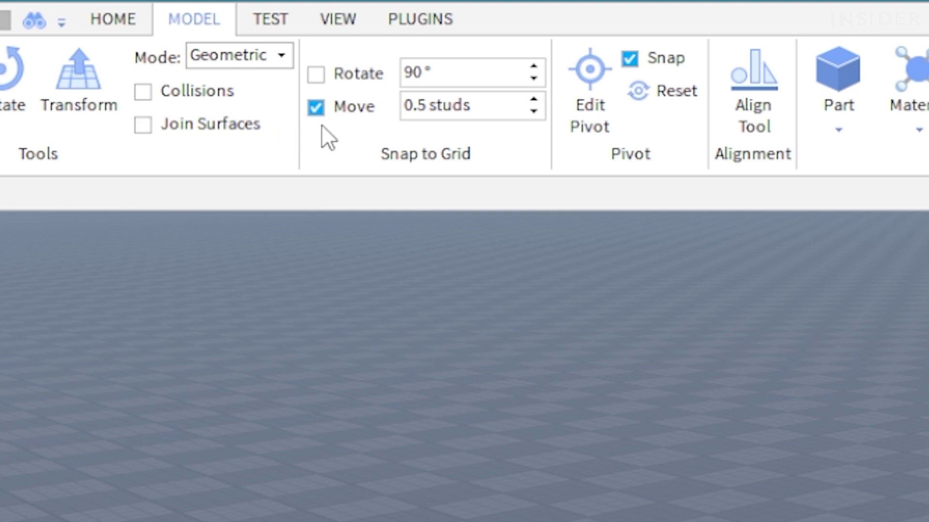
pyautogui.doubleClick(411, 112)
pyautogui.write('1')
pyautogui.press('Return')
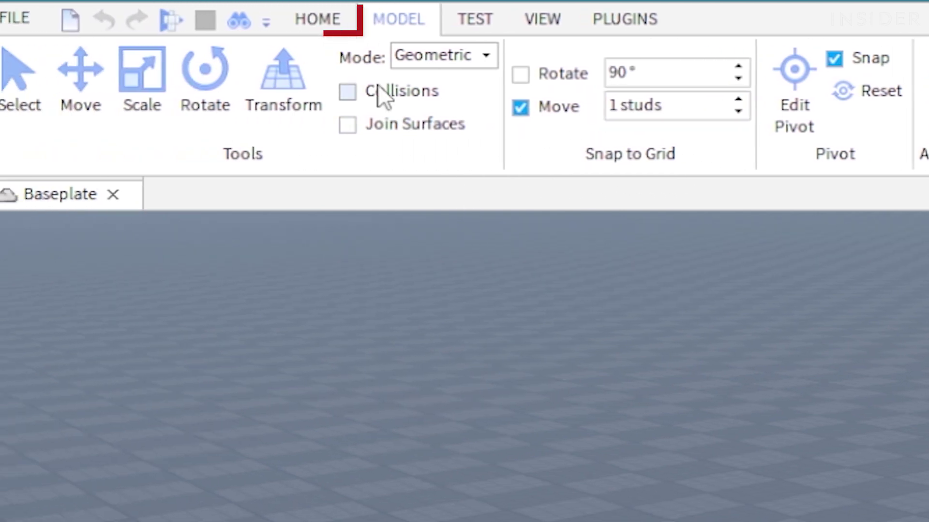
# Step: Insert a block part near the spawn location, size it 14, 1, 7 and name it Chassis
pyautogui.click(323, 20)
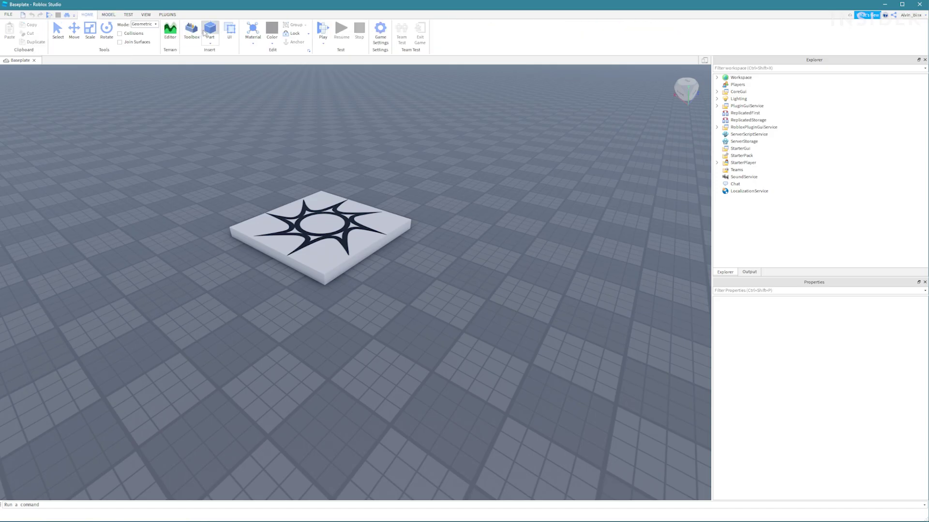
pyautogui.click(204, 33)
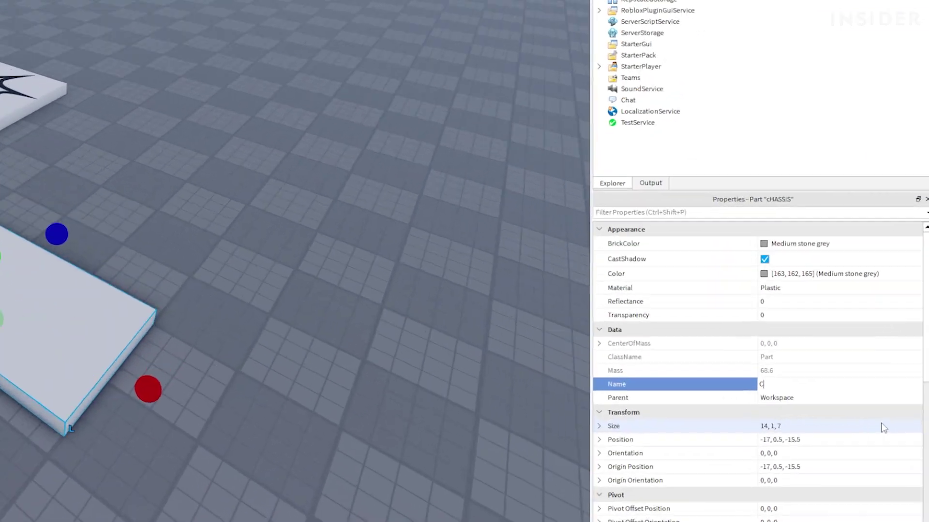
pyautogui.write('Chassis')
pyautogui.press('Return')
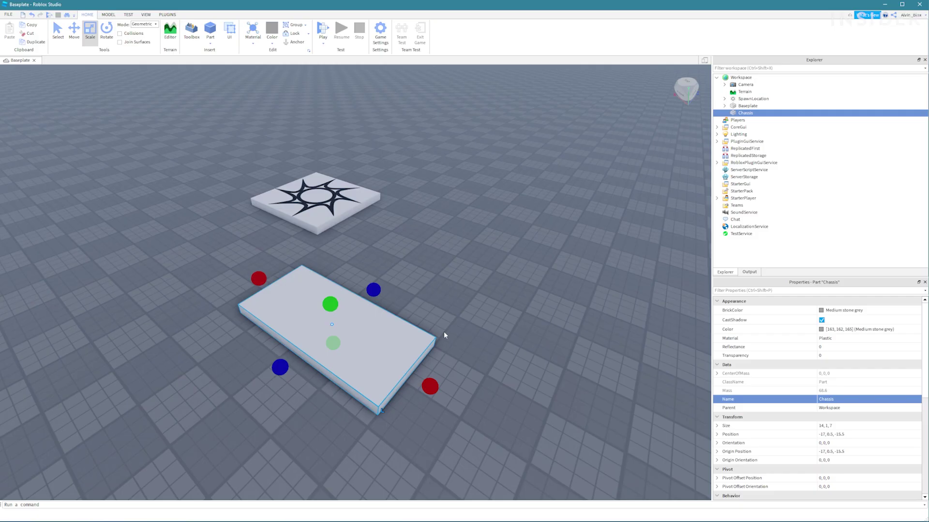
# Step: Insert four new block parts beside the Chassis
pyautogui.click(332, 273)
pyautogui.click(215, 37)
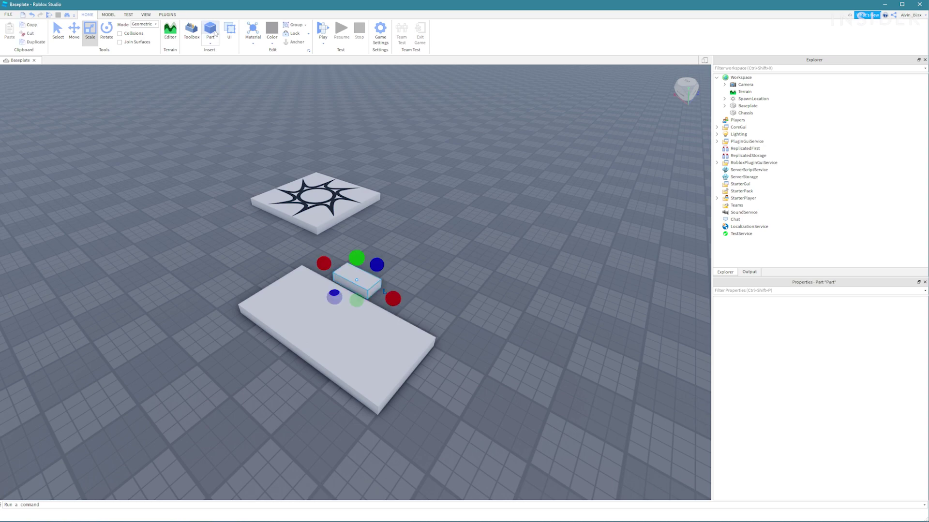
pyautogui.click(215, 37)
pyautogui.click(216, 36)
pyautogui.click(216, 35)
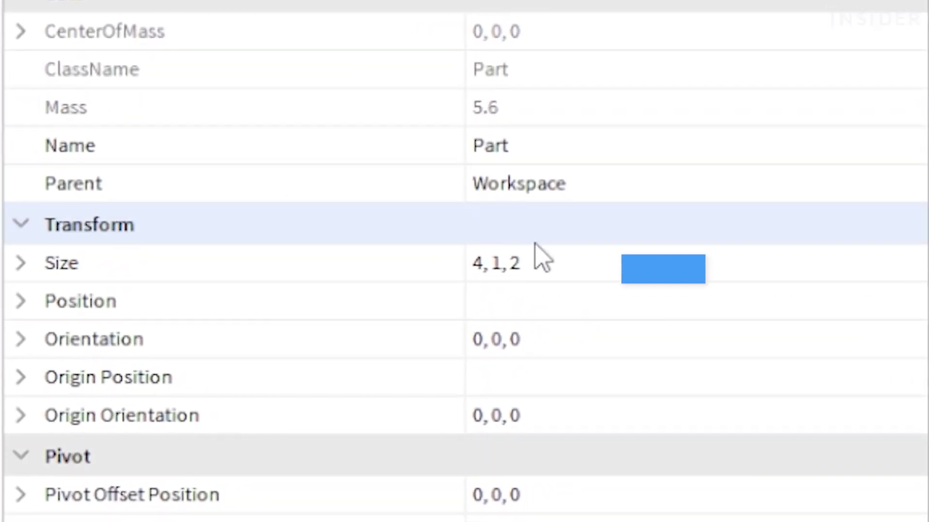
# Step: Set the size of the four new parts to 1, 1, 1
pyautogui.click(541, 263)
pyautogui.write('1, ')
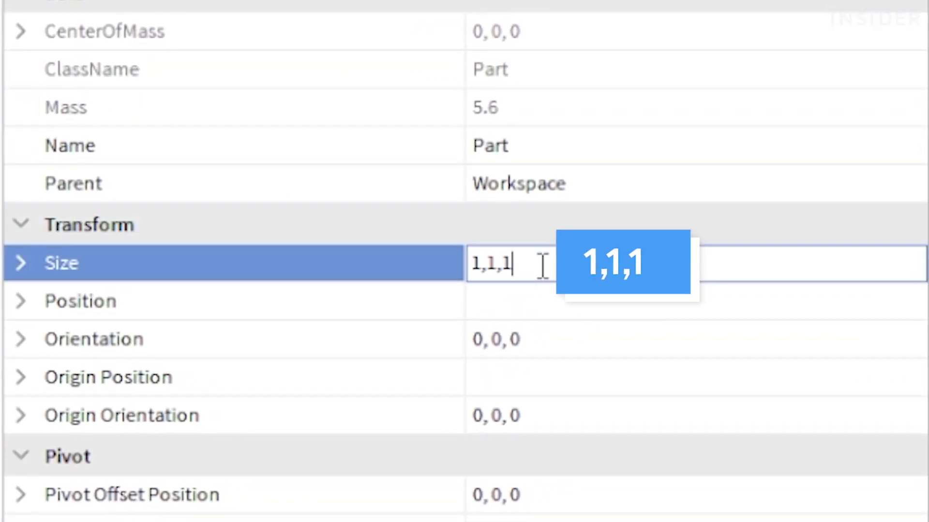
pyautogui.write('1, 1')
pyautogui.press('Return')
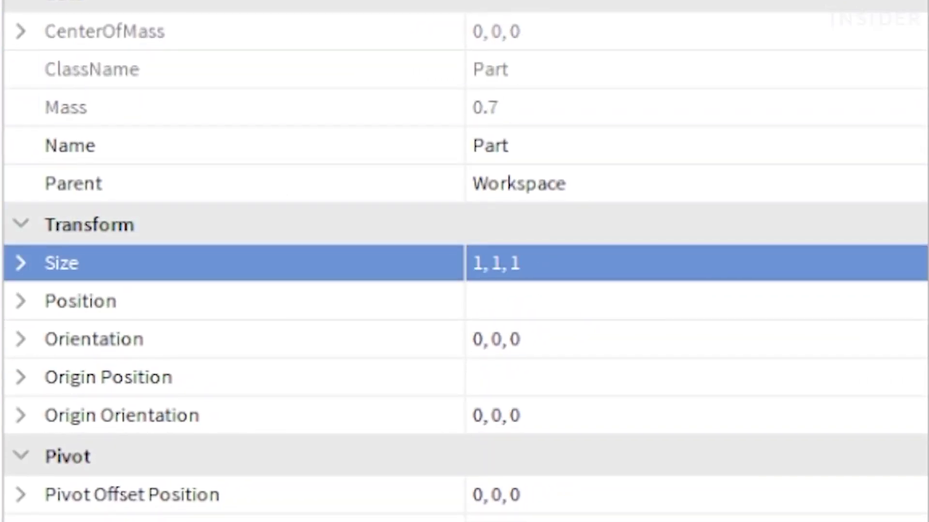
# Step: Rename the four small cubes PartA
pyautogui.click(555, 155)
pyautogui.write('PartA')
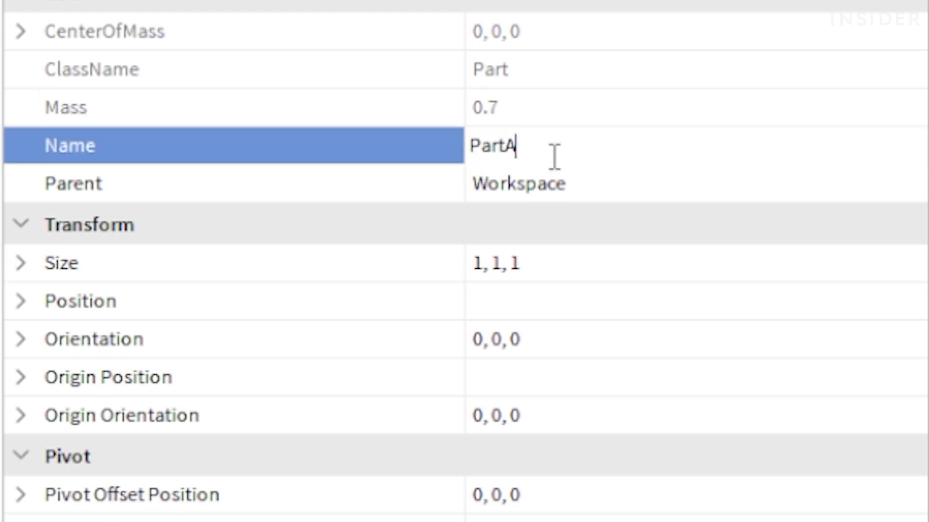
pyautogui.press('Return')
pyautogui.scroll(-10, 551, 165)
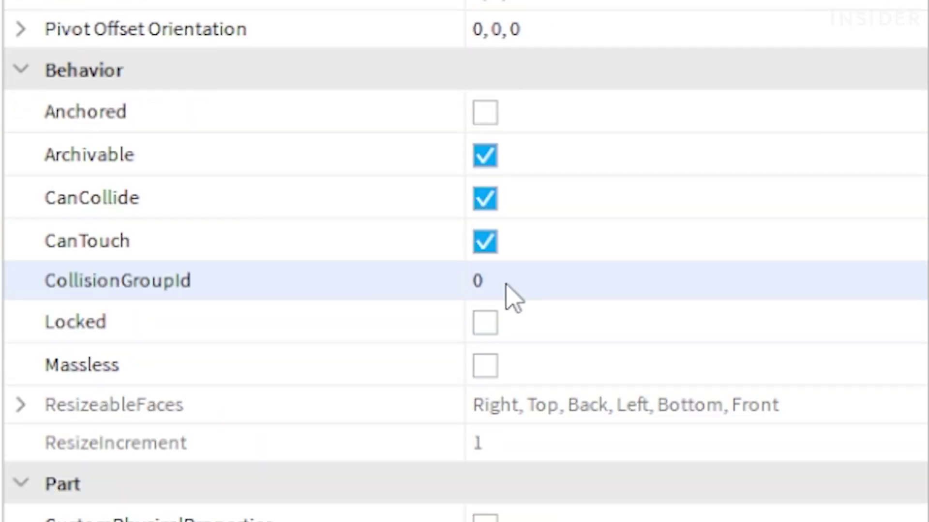
pyautogui.click(529, 210)
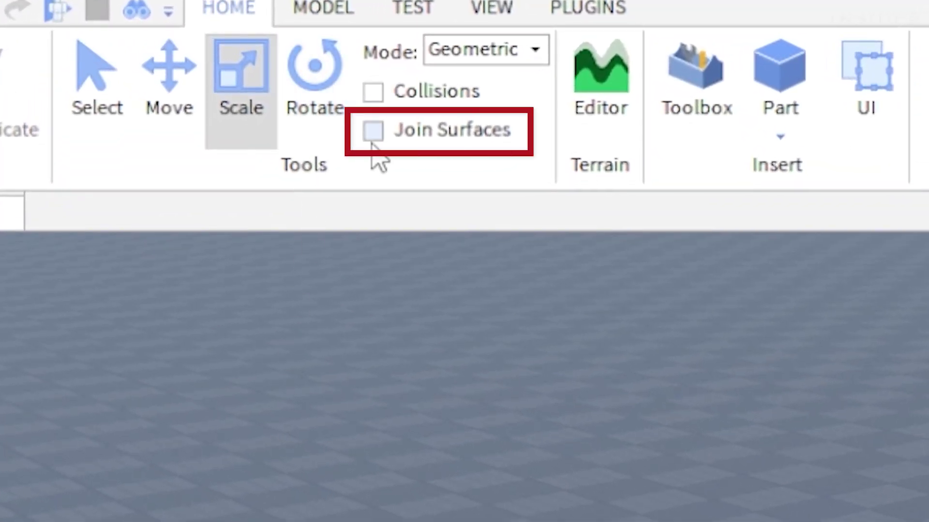
# Step: Enable Join Surfaces and place the four PartA cubes against the Chassis's long sides, one at each corner
pyautogui.click(373, 130)
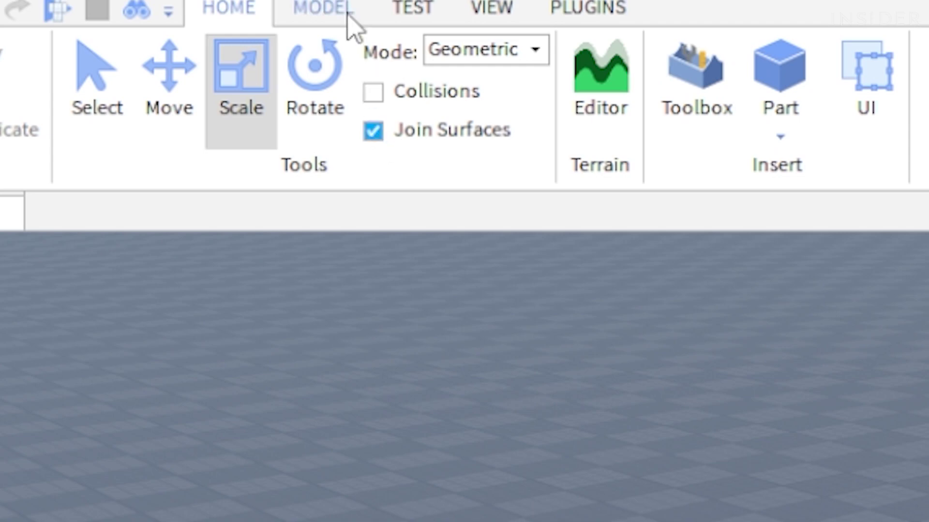
pyautogui.click(329, 9)
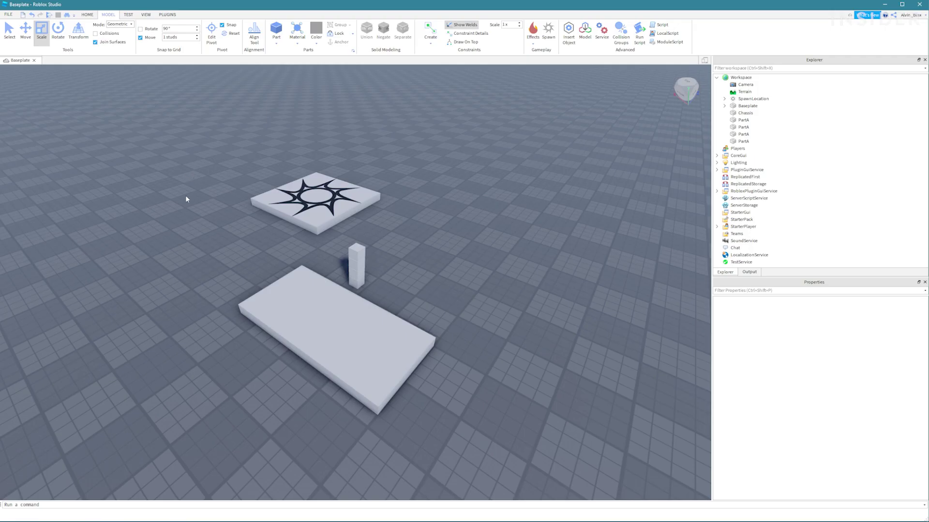
pyautogui.moveTo(185, 195); pyautogui.dragTo(378, 188, button='right')
pyautogui.moveTo(381, 181); pyautogui.dragTo(220, 264)
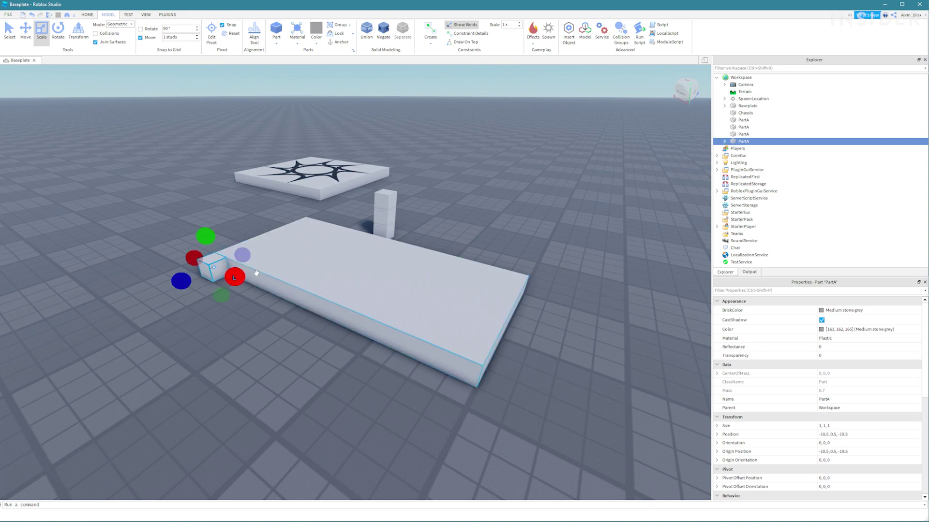
pyautogui.click(245, 329)
pyautogui.moveTo(385, 200); pyautogui.dragTo(458, 369)
pyautogui.moveTo(482, 345); pyautogui.dragTo(483, 343, button='right')
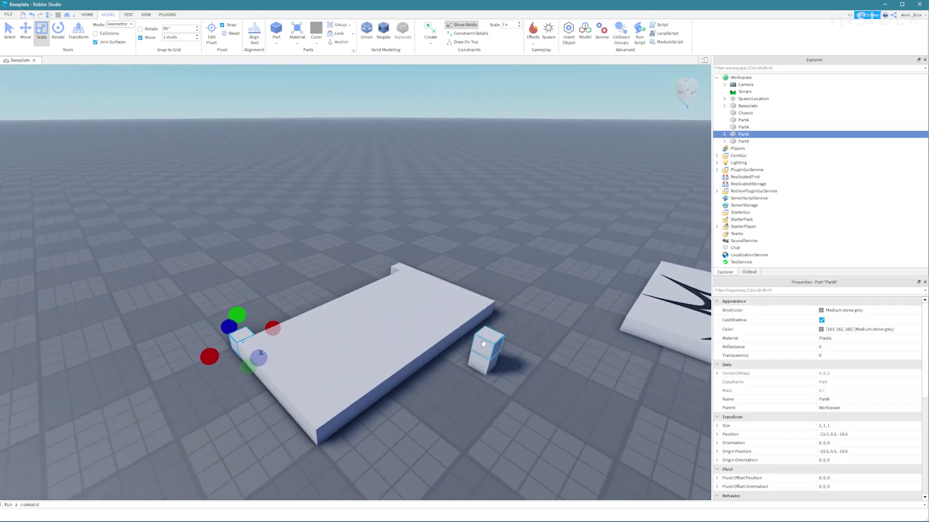
pyautogui.moveTo(485, 343); pyautogui.dragTo(372, 407)
pyautogui.moveTo(372, 407); pyautogui.dragTo(369, 412)
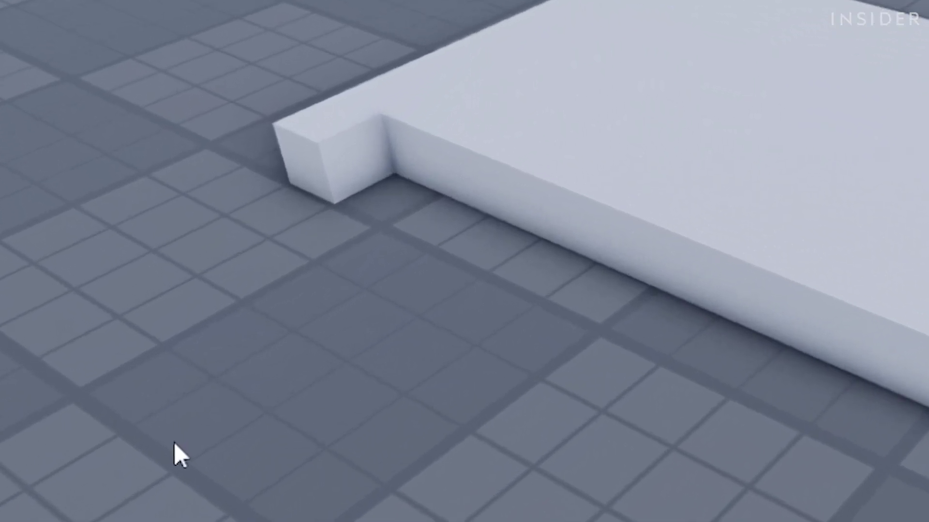
# Step: Insert a VehicleSeat object onto the Chassis
pyautogui.rightClick(173, 384)
pyautogui.click(279, 394)
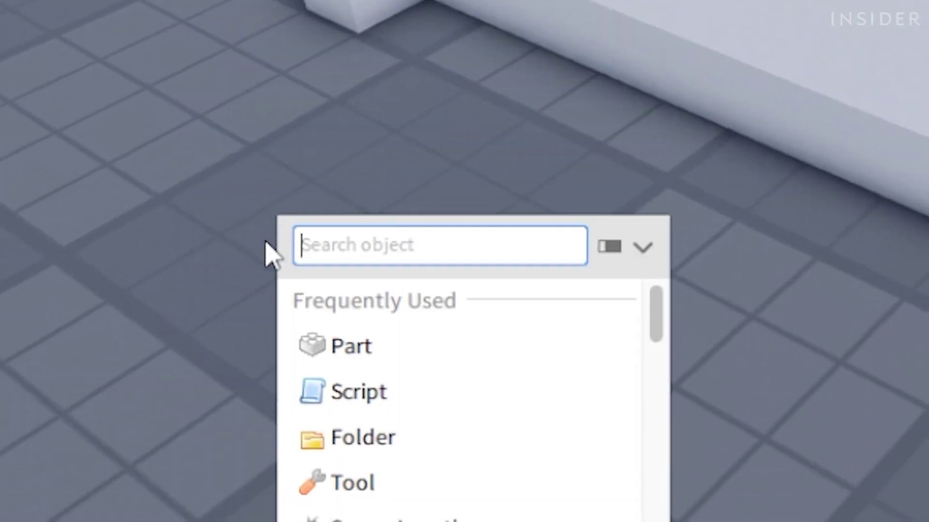
pyautogui.write('vEH')
pyautogui.click(435, 145)
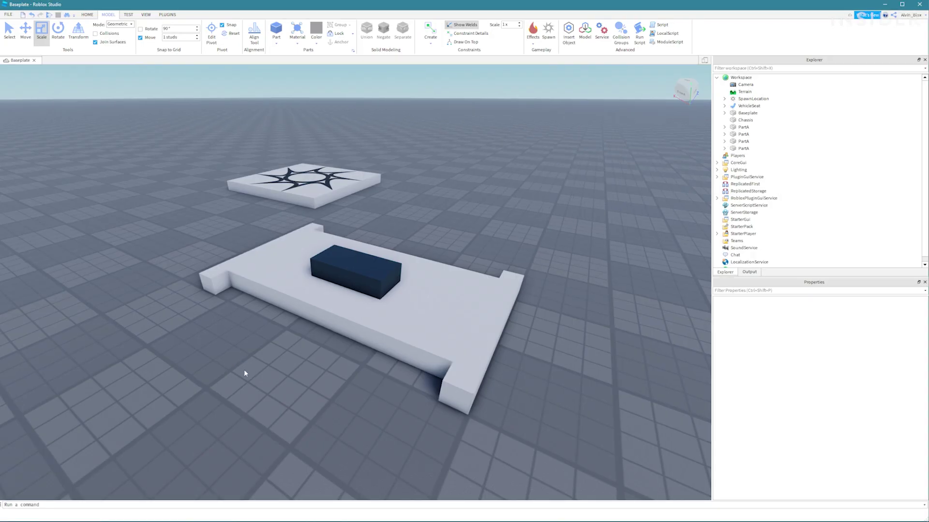
# Step: Move the VehicleSeat to one end of the Chassis and rotate it in 90° turns so it lies across the width
pyautogui.moveTo(244, 367); pyautogui.dragTo(243, 371, button='right')
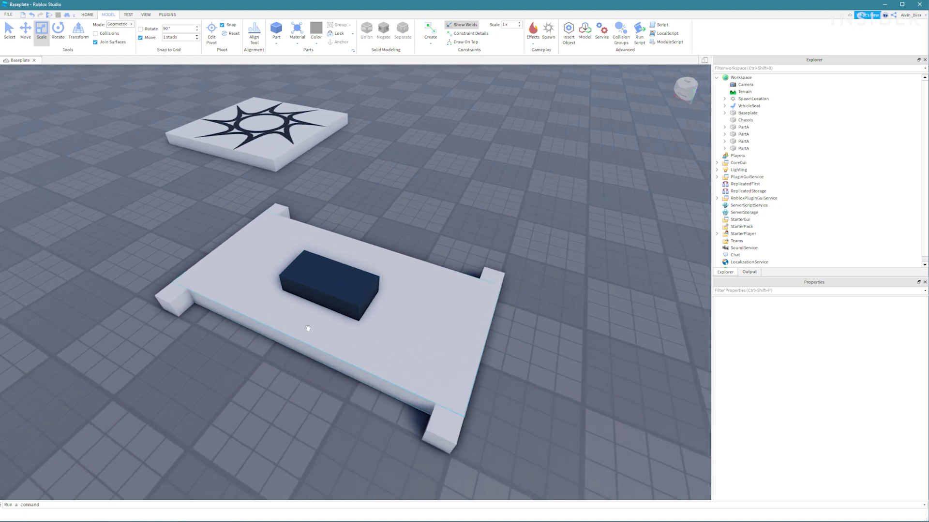
pyautogui.click(301, 285)
pyautogui.moveTo(301, 285)
pyautogui.mouseDown()
pyautogui.moveTo(289, 283)
pyautogui.moveTo(298, 286)
pyautogui.moveTo(298, 270)
pyautogui.mouseUp()
pyautogui.hotkey('ctrl', 'r')
pyautogui.hotkey('ctrl', 'r')
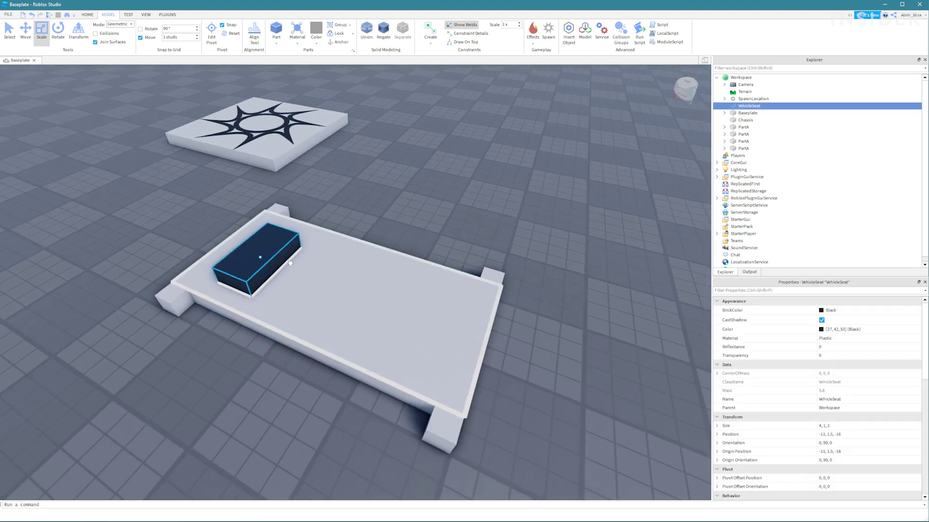
pyautogui.hotkey('ctrl', 'r')
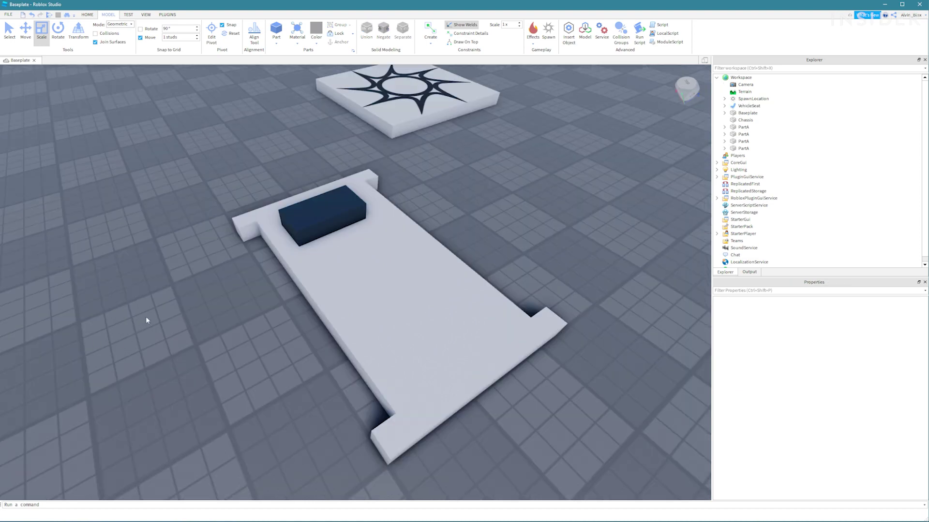
# Step: Duplicate the two PartA cubes at the VehicleSeat end of the Chassis
pyautogui.moveTo(146, 317)
pyautogui.mouseDown(button='right')
pyautogui.moveTo(143, 304)
pyautogui.moveTo(156, 305)
pyautogui.mouseUp(button='right')
pyautogui.press('w')
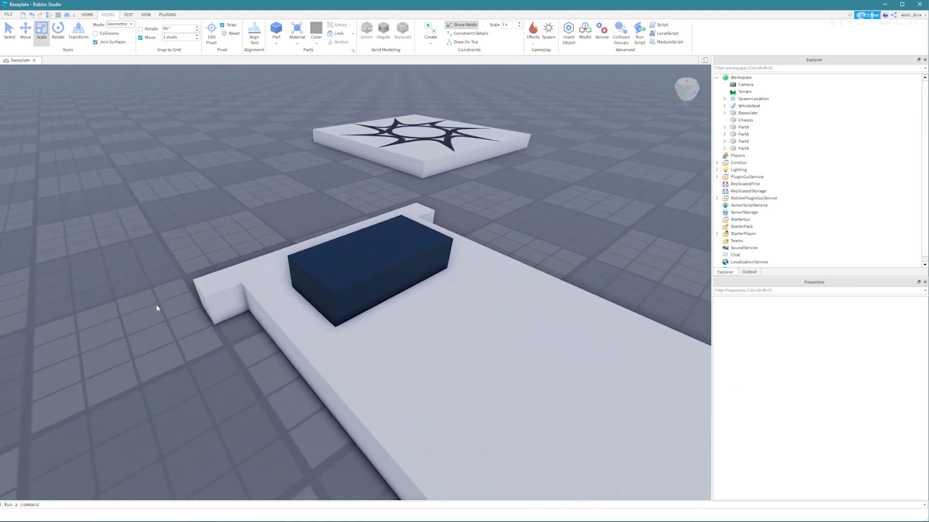
pyautogui.press('a')
pyautogui.click(279, 286)
pyautogui.moveTo(315, 333); pyautogui.dragTo(315, 346, button='right')
pyautogui.press('d')
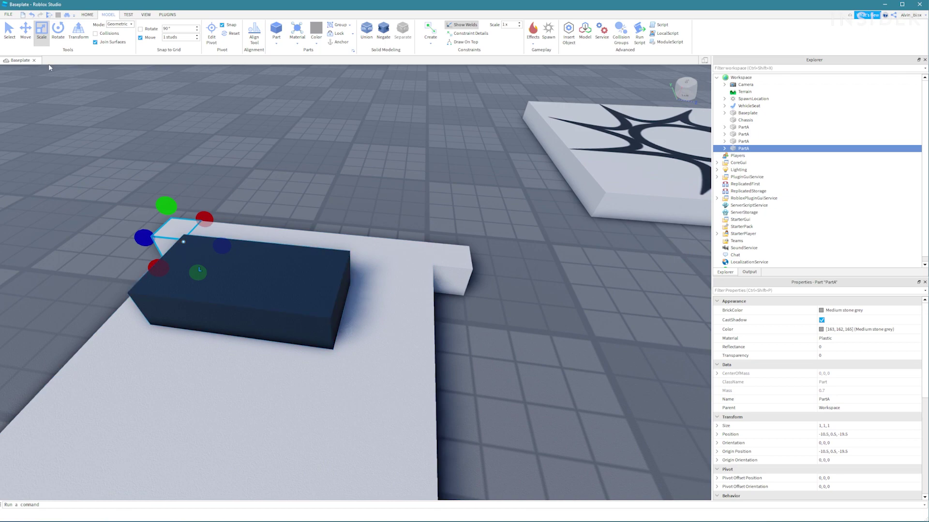
pyautogui.click(15, 42)
pyautogui.keyDown('ctrl'); pyautogui.click(451, 268); pyautogui.keyUp('ctrl')
pyautogui.moveTo(327, 320); pyautogui.dragTo(326, 319, button='right')
pyautogui.press('s')
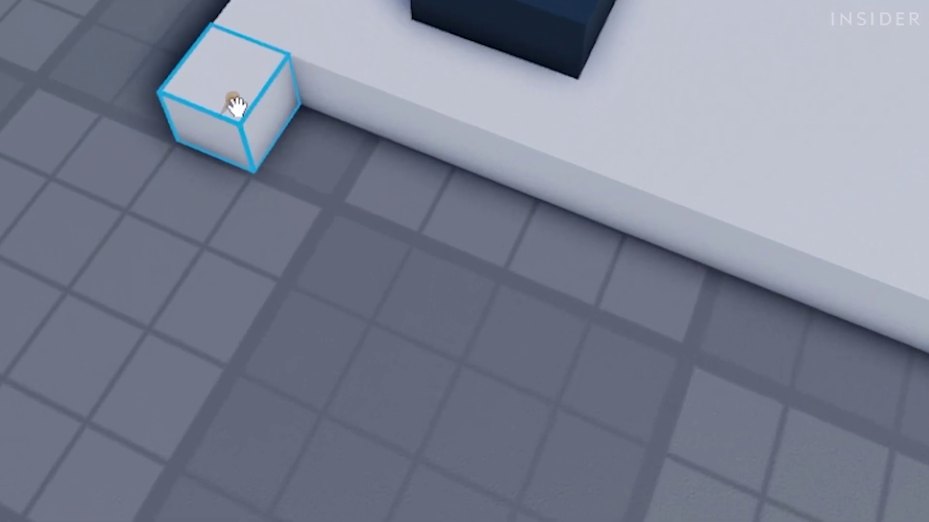
pyautogui.rightClick(235, 105)
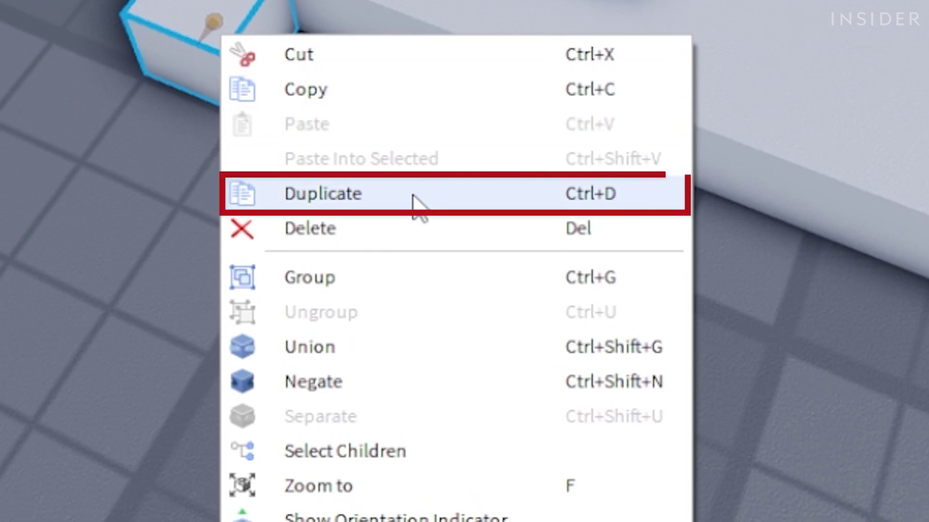
pyautogui.click(414, 196)
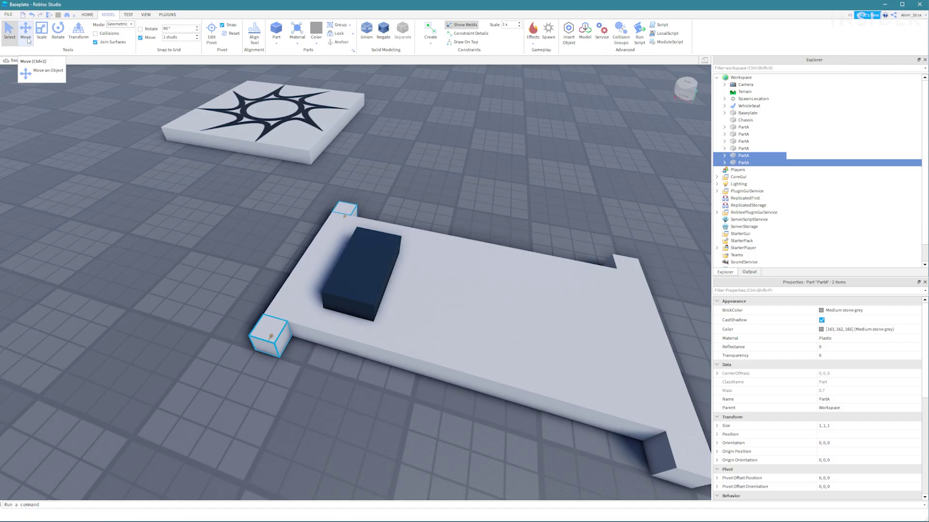
# Step: Move one cube of each duplicated pair at the seat end about 2 studs outward, away from the Chassis
pyautogui.click(241, 260)
pyautogui.click(270, 335)
pyautogui.hotkey('ctrl', '2')
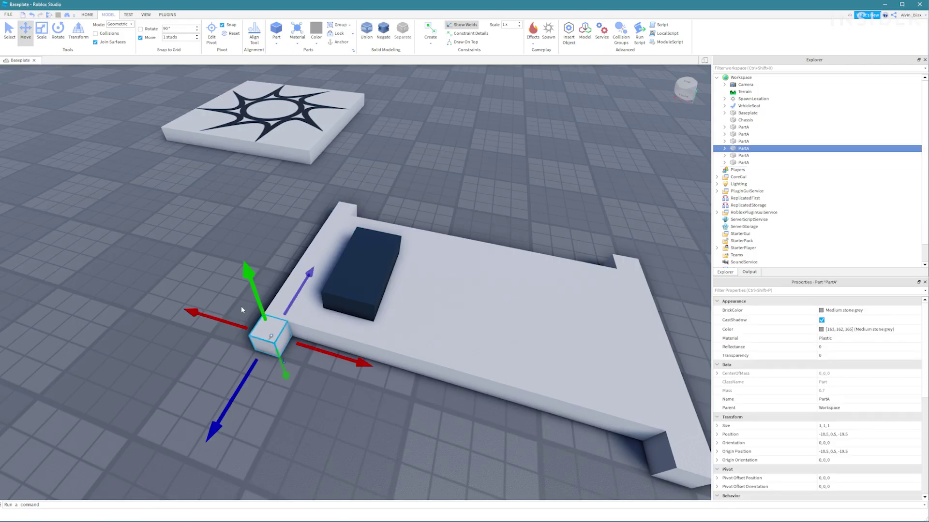
pyautogui.moveTo(244, 385); pyautogui.dragTo(212, 427)
pyautogui.moveTo(325, 388); pyautogui.dragTo(322, 386, button='right')
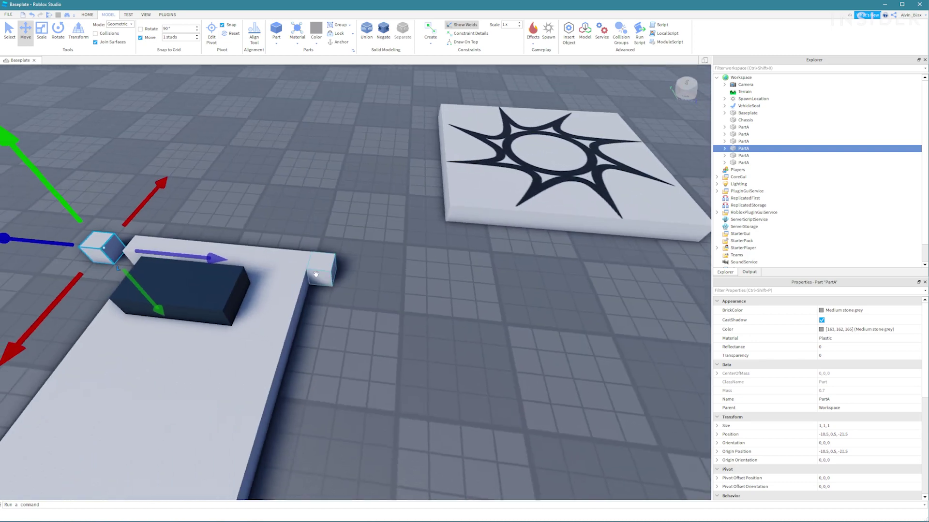
pyautogui.click(317, 271)
pyautogui.moveTo(369, 274); pyautogui.dragTo(412, 282)
pyautogui.moveTo(390, 351); pyautogui.dragTo(388, 353, button='right')
pyautogui.click(518, 284)
pyautogui.moveTo(518, 284); pyautogui.dragTo(519, 285, button='right')
pyautogui.press('q')
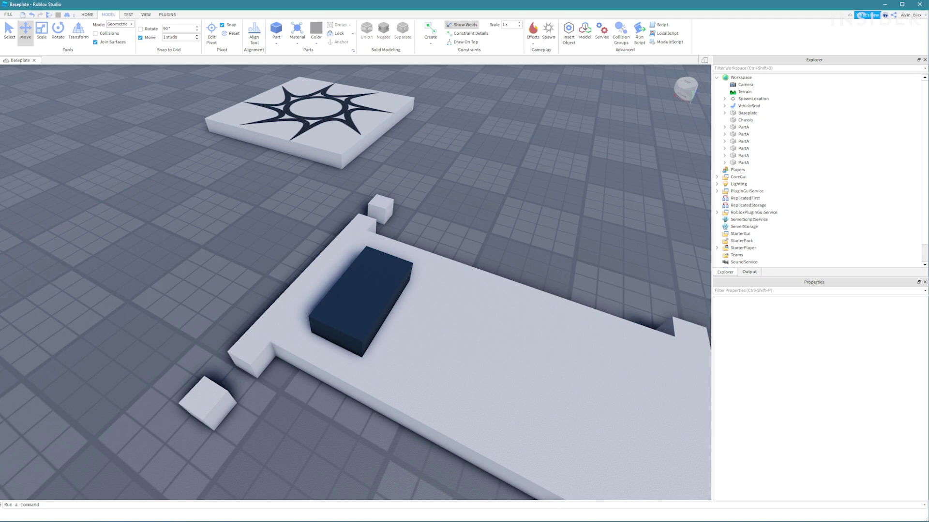
# Step: Rename the two detached outer cubes at the seat end Partb
pyautogui.moveTo(219, 403); pyautogui.dragTo(220, 403, button='right')
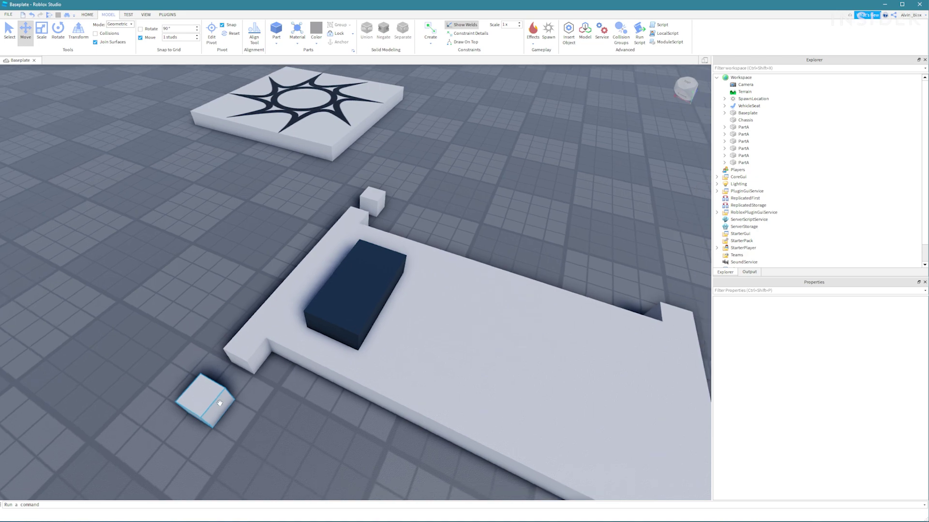
pyautogui.click(180, 404)
pyautogui.hotkey('ctrl', '1')
pyautogui.keyDown('ctrl'); pyautogui.click(365, 204); pyautogui.keyUp('ctrl')
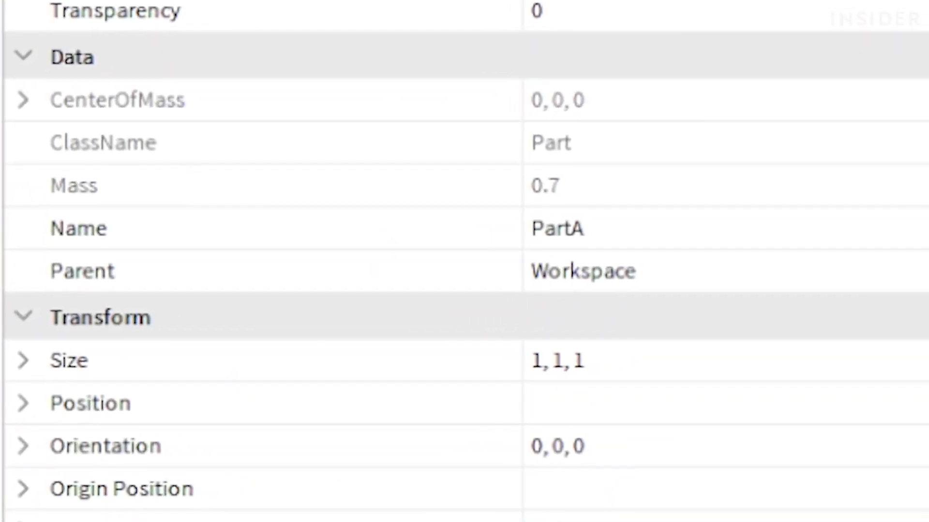
pyautogui.click(771, 239)
pyautogui.click(778, 237)
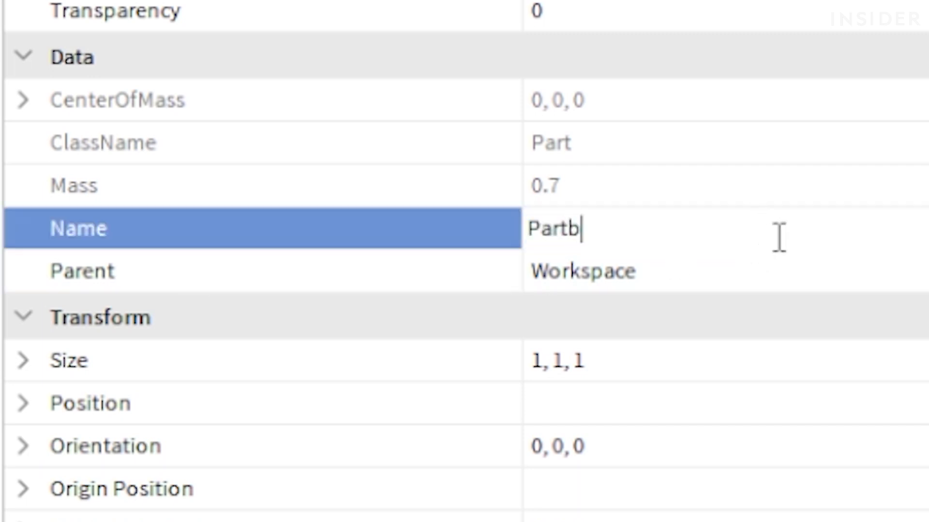
pyautogui.press('Return')
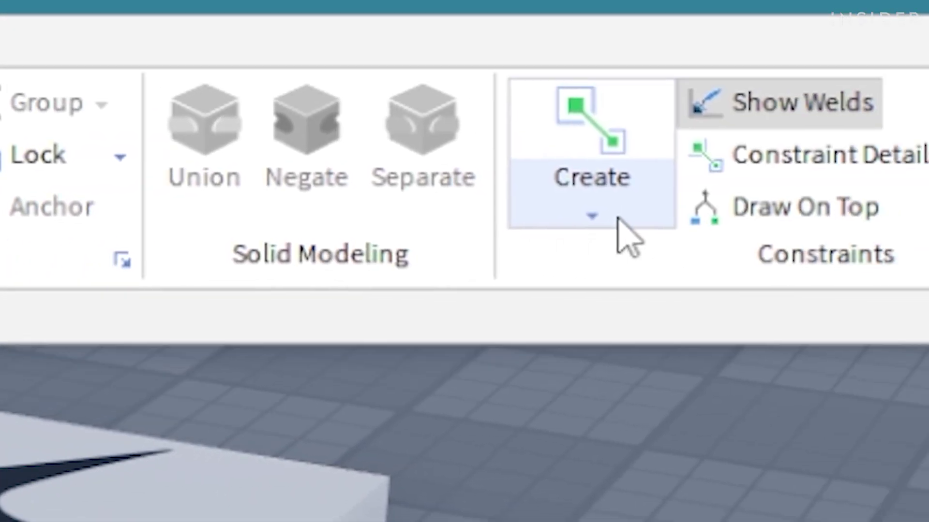
# Step: Create a Hinge constraint between the outer PartB cube and the adjacent PartA cube on one side of the seat end
pyautogui.click(619, 220)
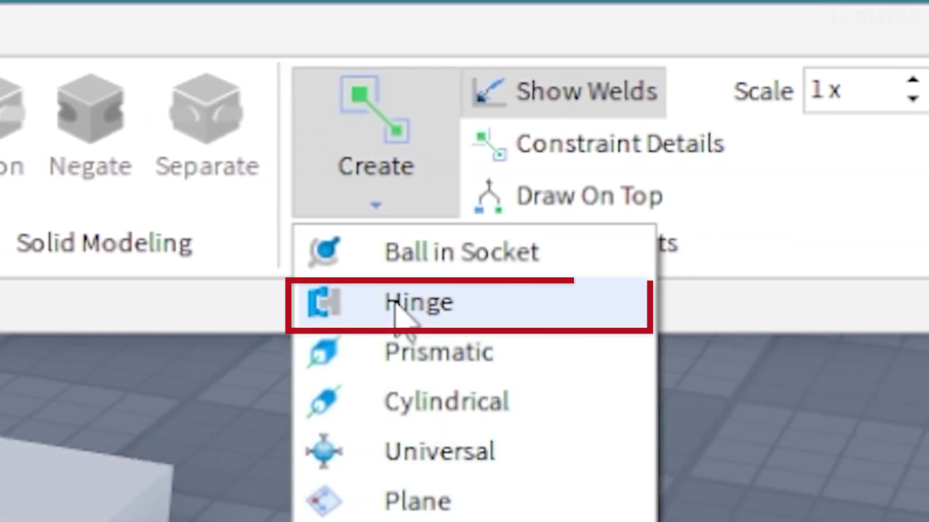
pyautogui.click(394, 305)
pyautogui.click(198, 397)
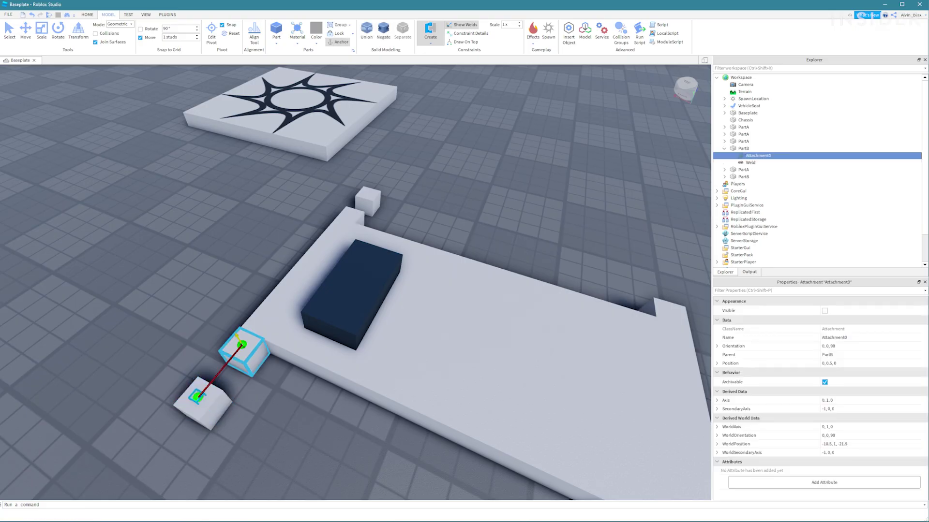
pyautogui.click(241, 344)
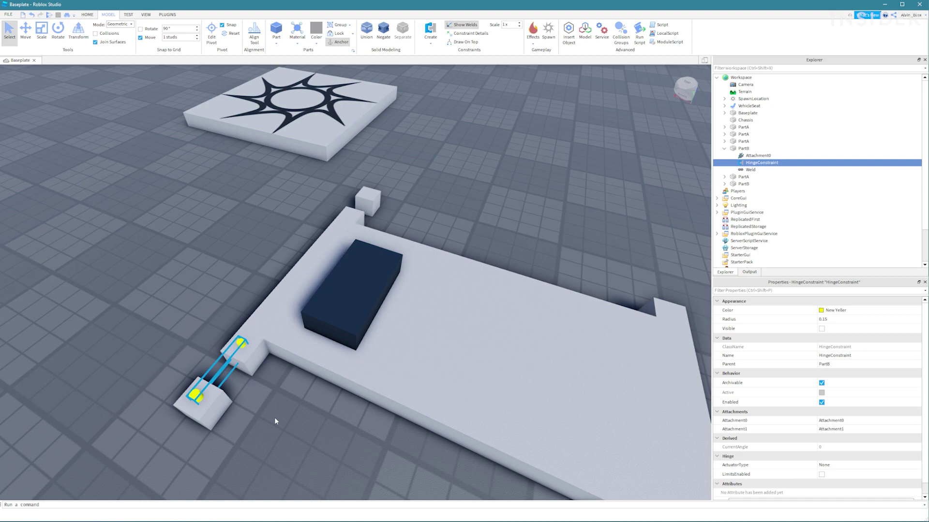
# Step: Create a second Hinge constraint joining the PartB and PartA cubes on the other side of the seat end
pyautogui.press('d')
pyautogui.moveTo(284, 417); pyautogui.dragTo(284, 417, button='right')
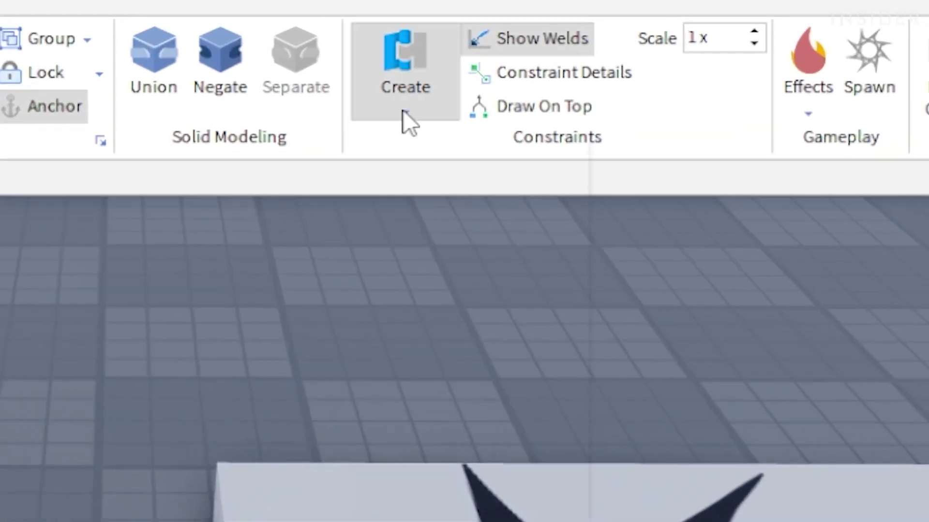
pyautogui.click(431, 44)
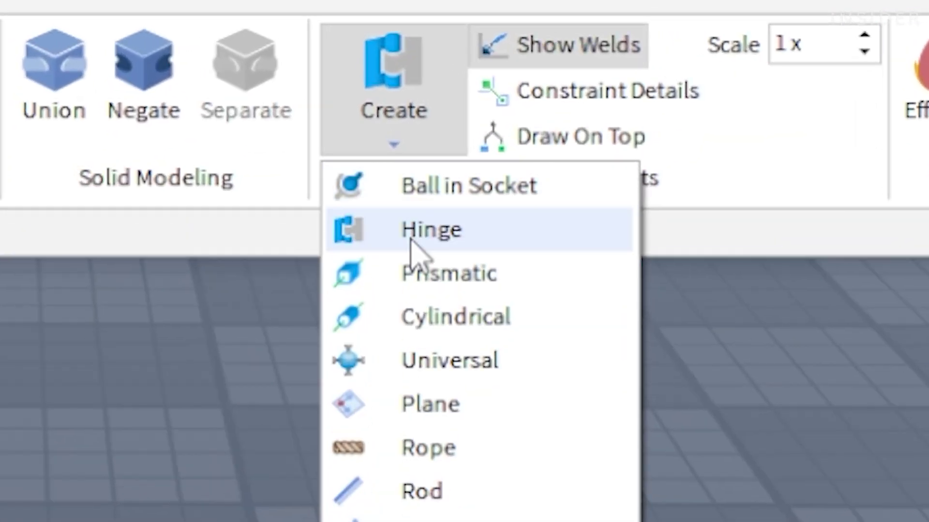
pyautogui.click(434, 60)
pyautogui.click(300, 364)
pyautogui.click(234, 363)
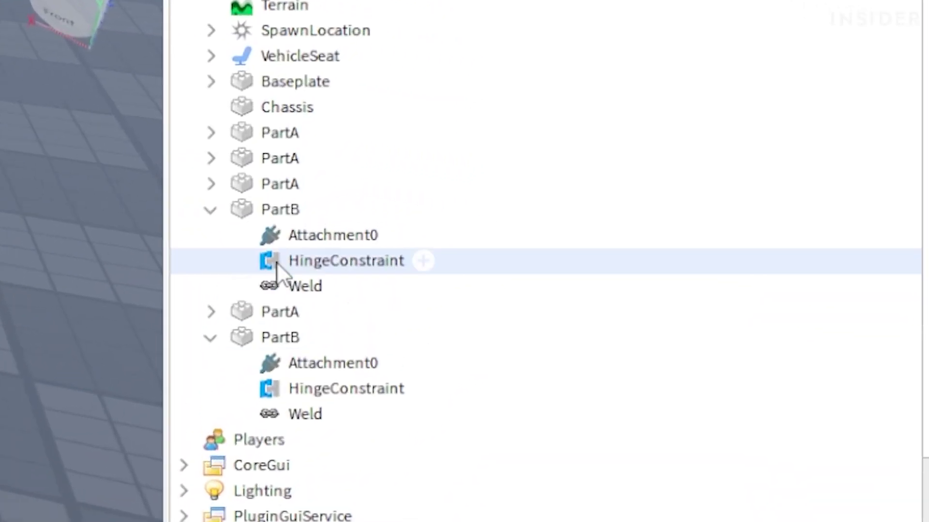
# Step: Rename the HingeConstraints under both PartB cubes SteeringConstraint
pyautogui.click(214, 271)
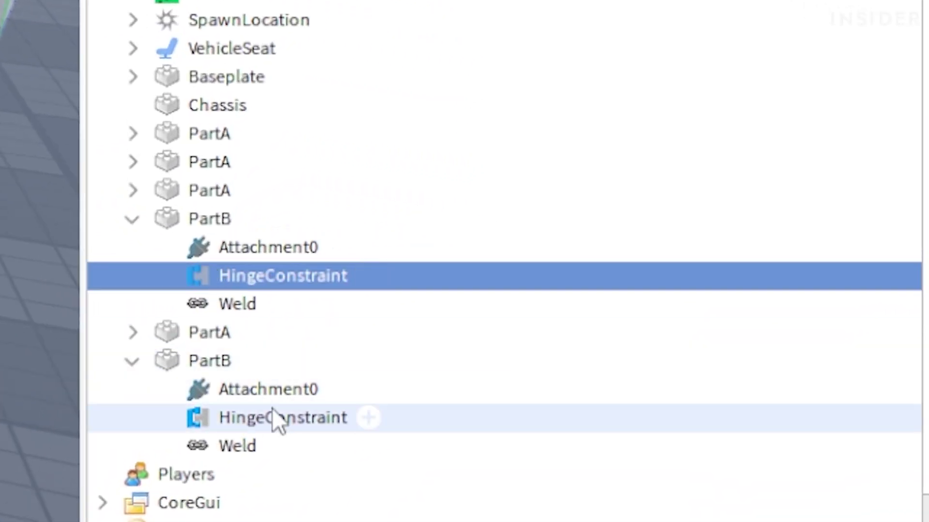
pyautogui.keyDown('ctrl'); pyautogui.click(275, 419); pyautogui.keyUp('ctrl')
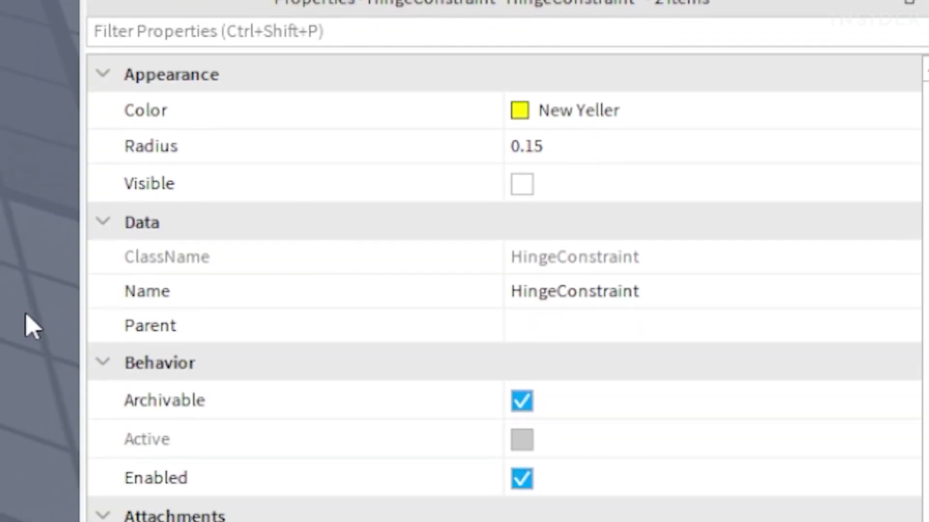
pyautogui.click(568, 293)
pyautogui.write('Steer')
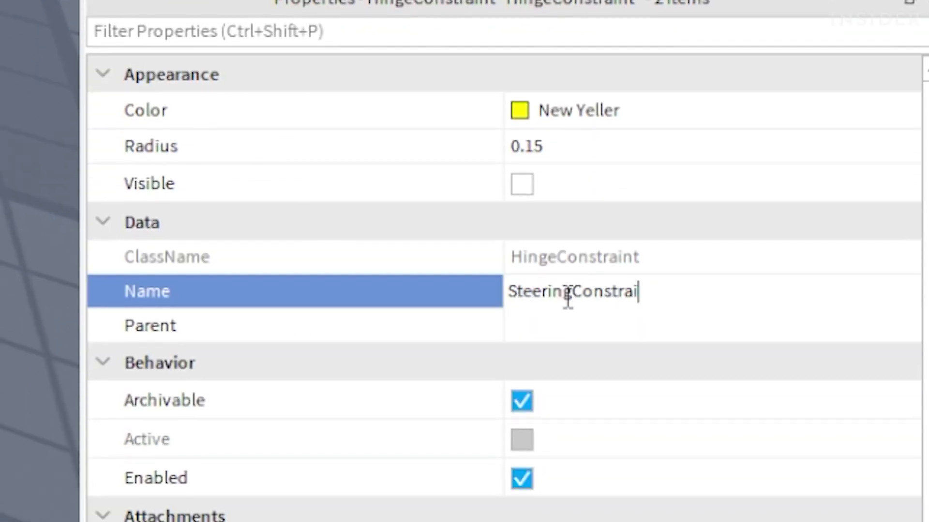
pyautogui.write('ingConstraint')
pyautogui.press('Return')
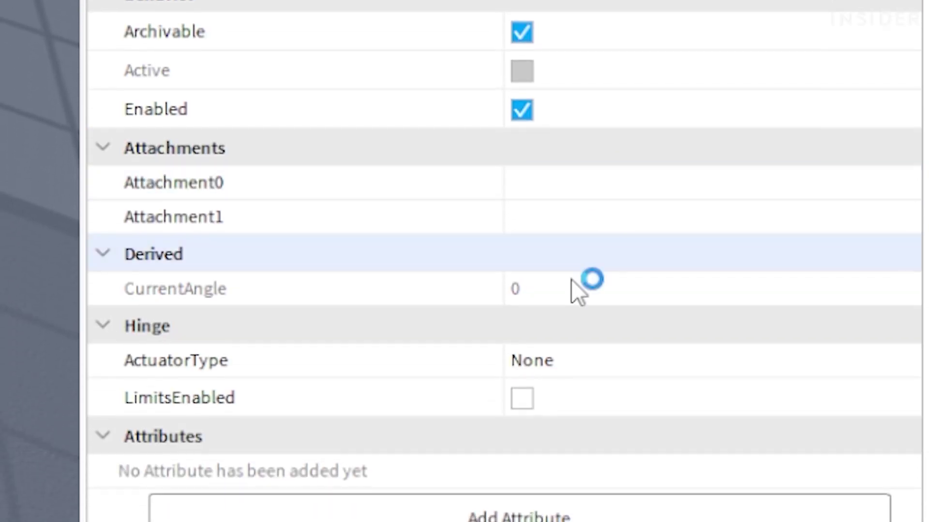
# Step: Configure both SteeringConstraints as Servo actuators with AngularSpeed 10 and ServoMaxTorque 10000
pyautogui.click(577, 360)
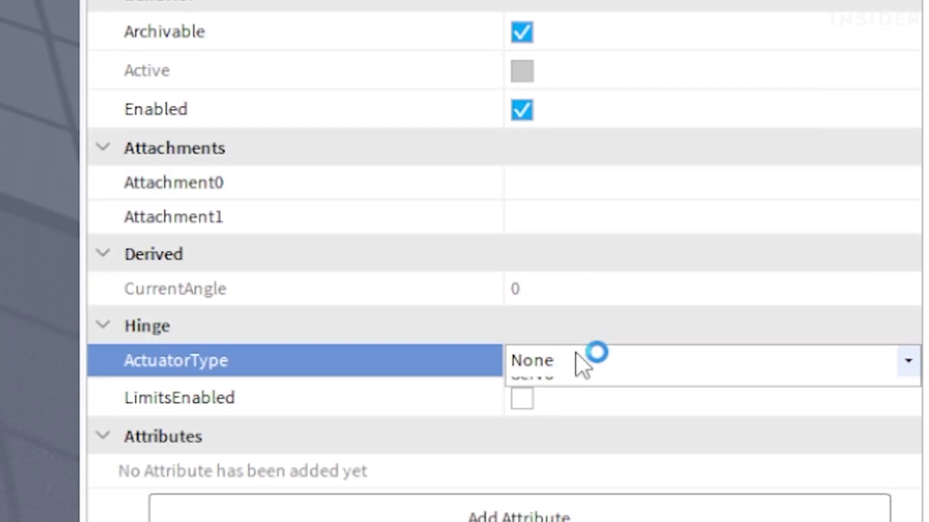
pyautogui.click(563, 428)
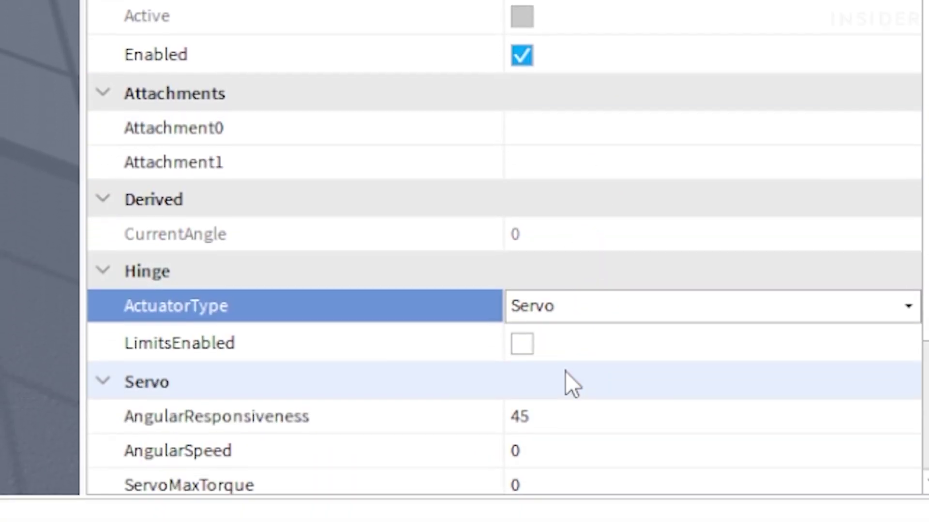
pyautogui.scroll(-4, 565, 338)
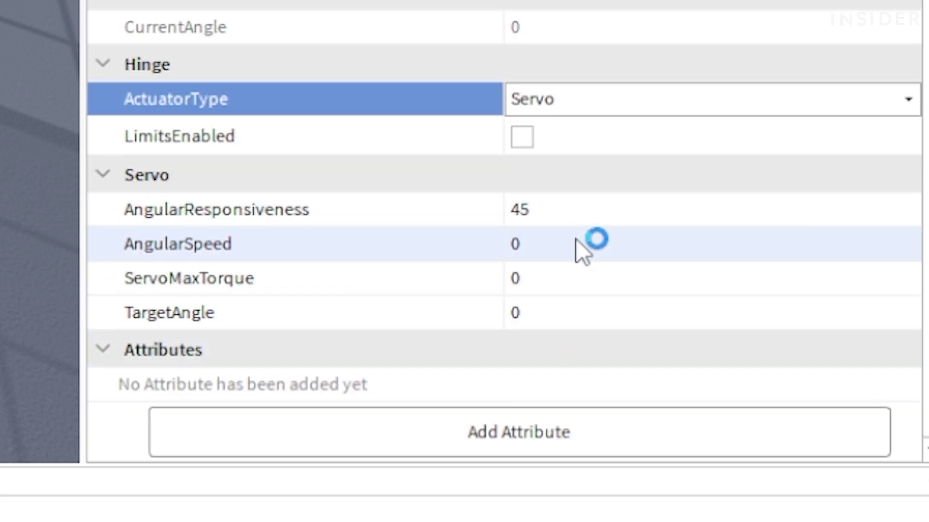
pyautogui.click(578, 244)
pyautogui.write('10')
pyautogui.press('Return')
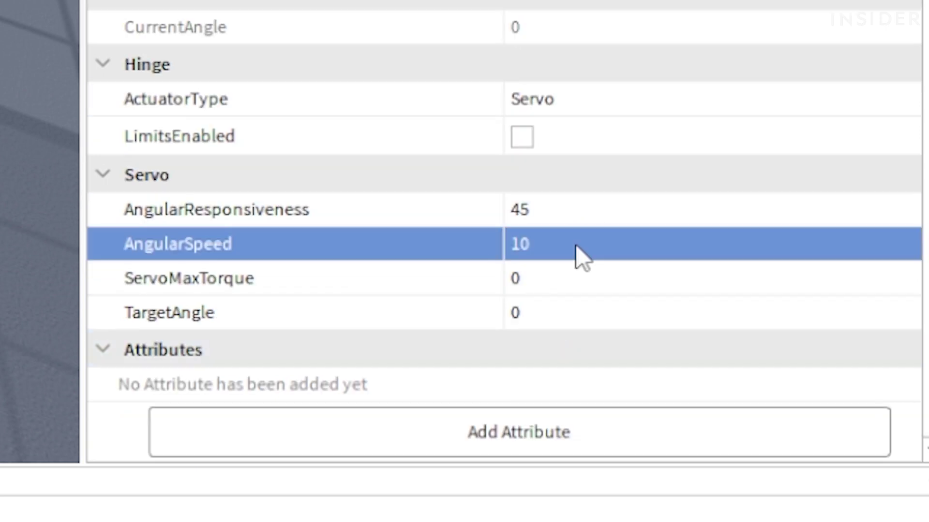
pyautogui.click(584, 270)
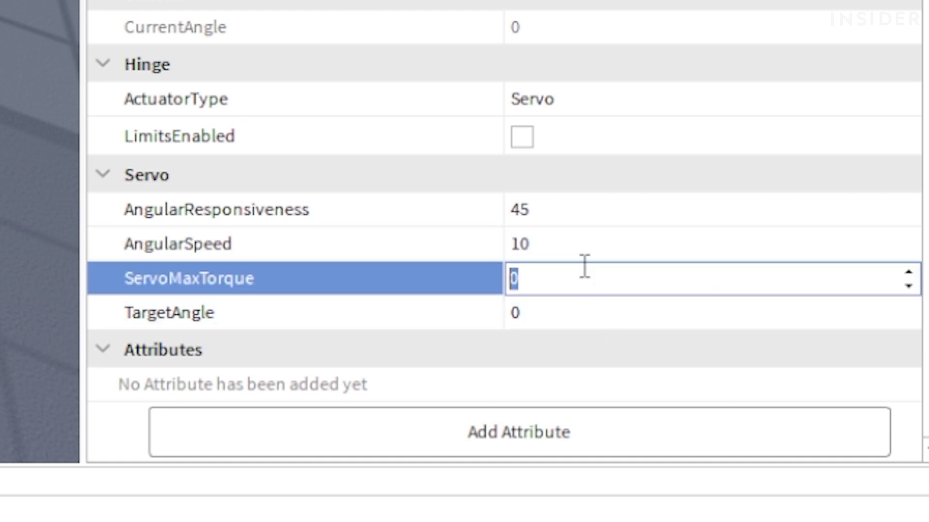
pyautogui.write('10000')
pyautogui.press('Return')
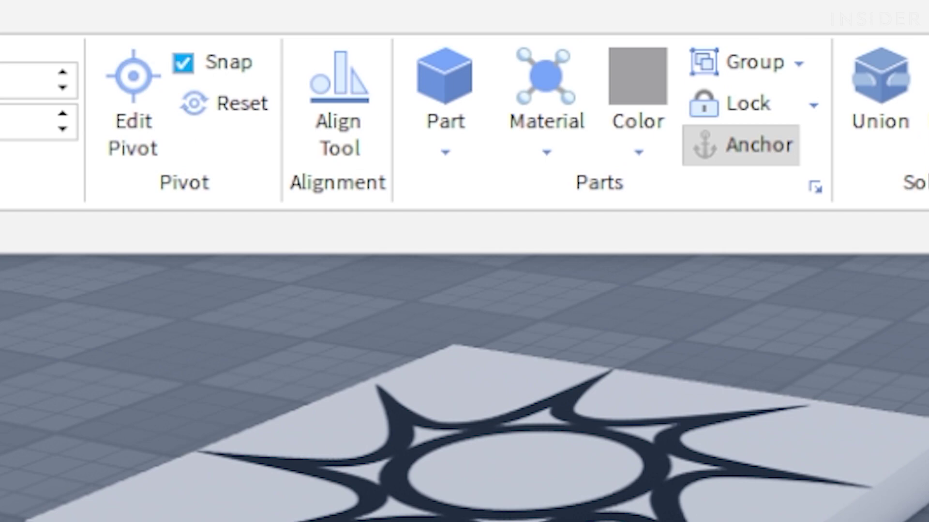
# Step: Insert four Cylinder parts for the wheels
pyautogui.click(458, 159)
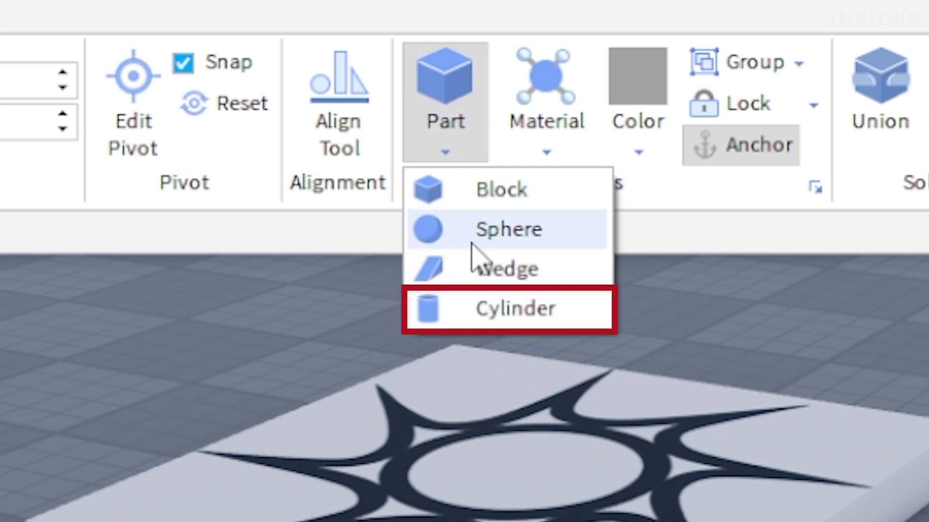
pyautogui.click(513, 308)
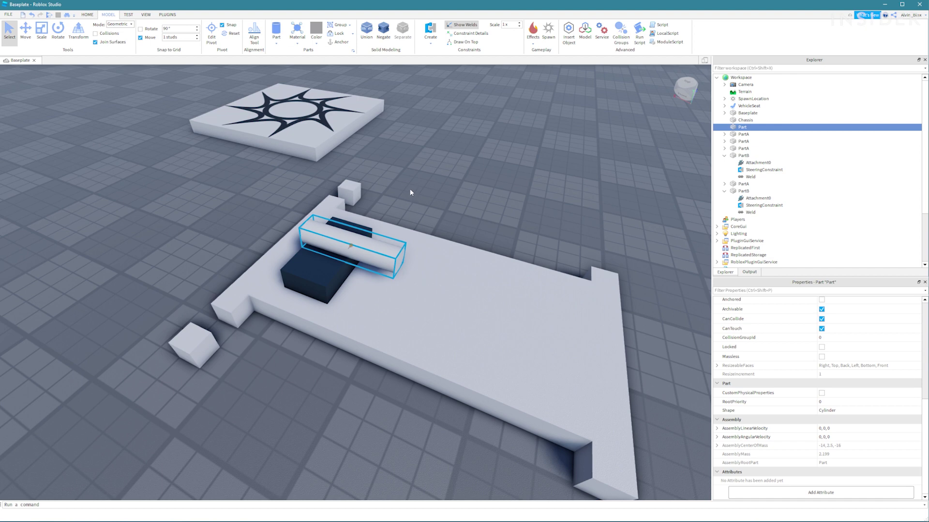
pyautogui.click(276, 30)
pyautogui.click(289, 76)
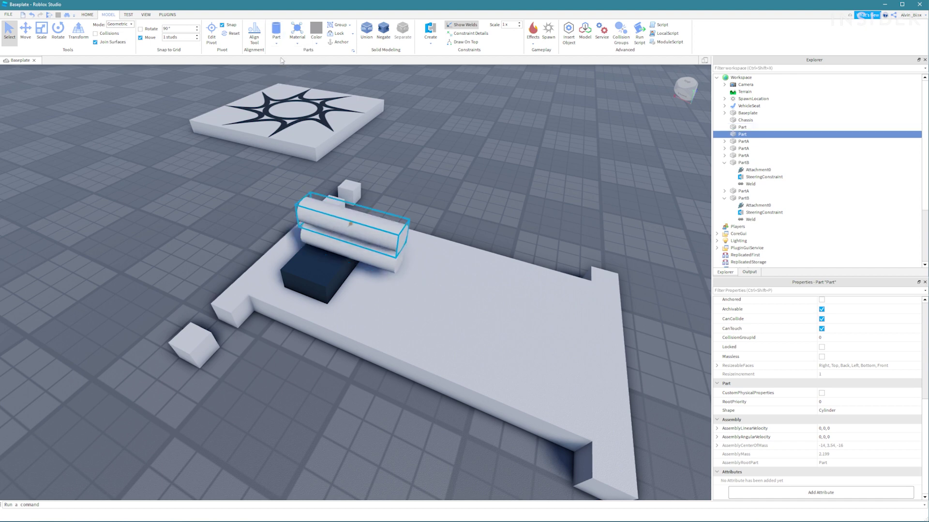
pyautogui.click(276, 30)
pyautogui.click(289, 76)
pyautogui.click(276, 30)
pyautogui.click(289, 76)
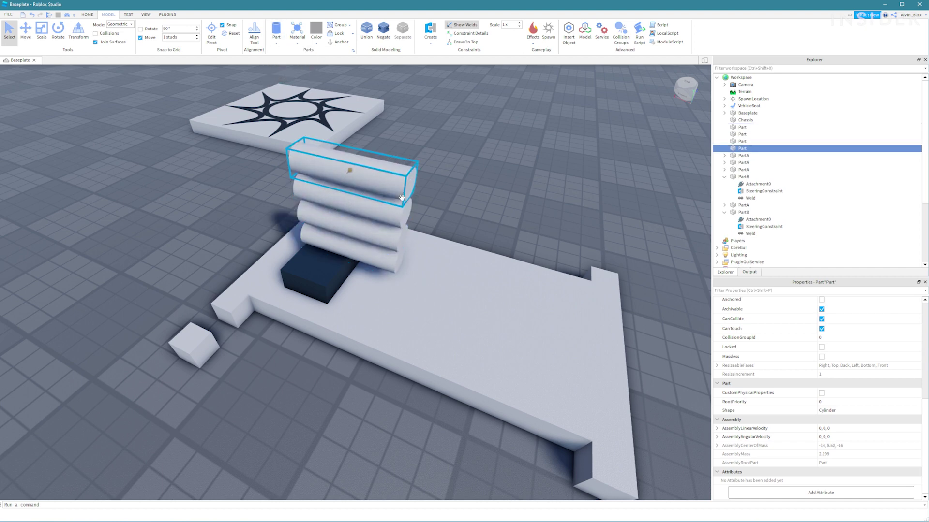
# Step: Set the size of all four cylinders together to 1, 4, 4
pyautogui.keyDown('ctrl'); pyautogui.click(382, 216); pyautogui.keyUp('ctrl')
pyautogui.keyDown('ctrl'); pyautogui.click(379, 237); pyautogui.keyUp('ctrl')
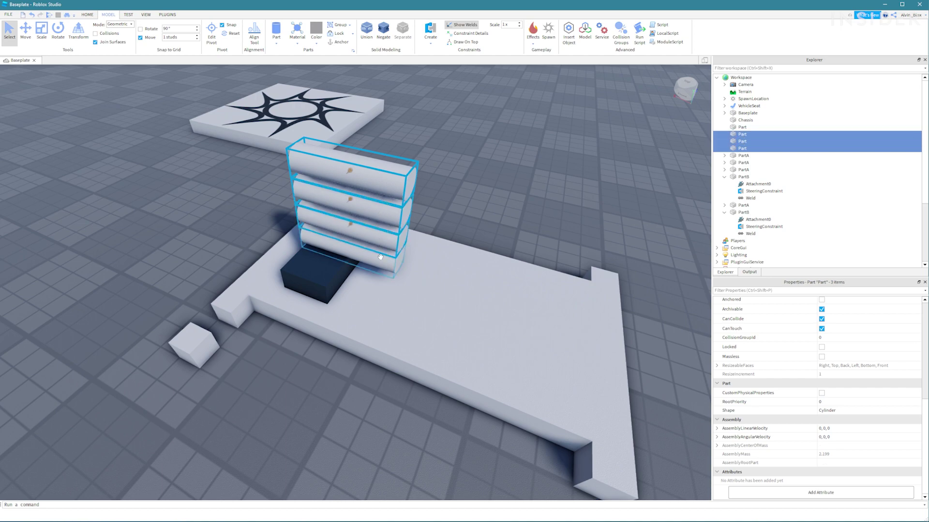
pyautogui.keyDown('ctrl'); pyautogui.click(377, 257); pyautogui.keyUp('ctrl')
pyautogui.scroll(5, 778, 372)
pyautogui.click(834, 355)
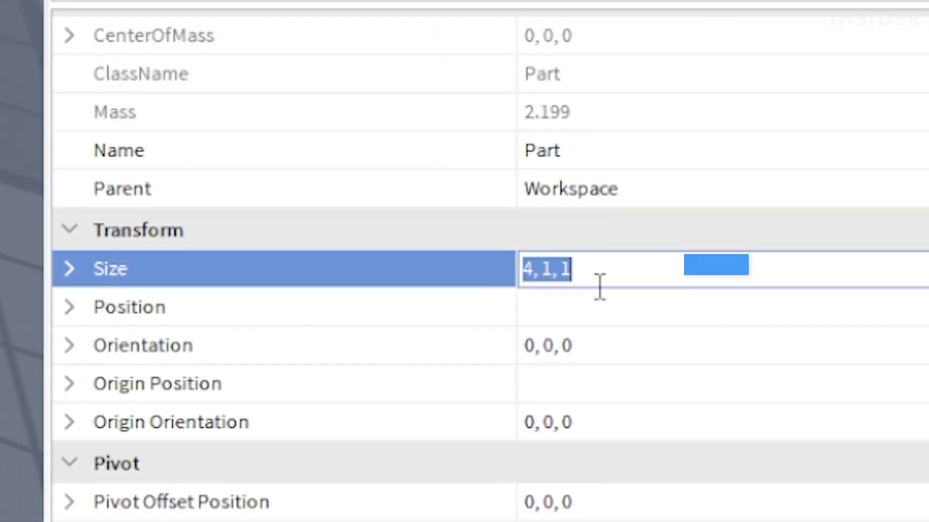
pyautogui.write('1,4,4')
pyautogui.press('Return')
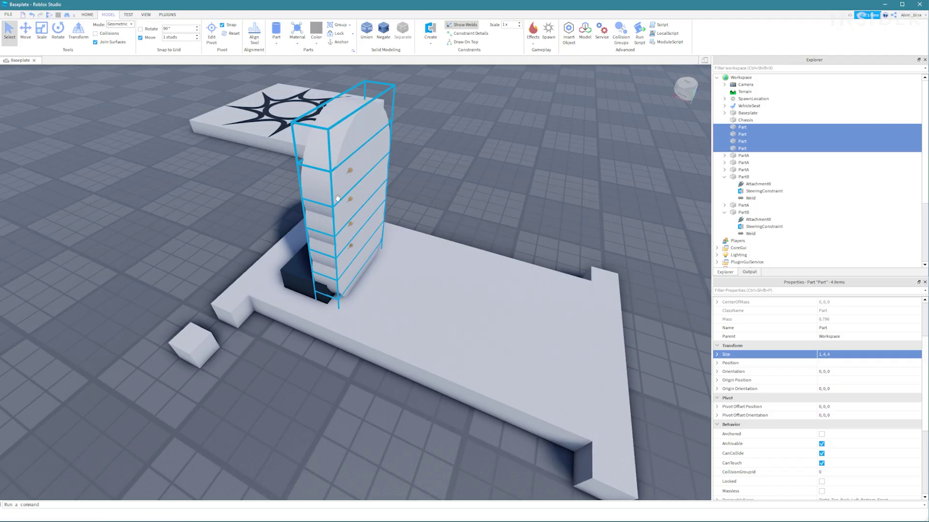
# Step: Move the stack of four cylinders off the Chassis onto the open baseplate beyond the seat end
pyautogui.moveTo(337, 197); pyautogui.dragTo(256, 264)
pyautogui.press('s')
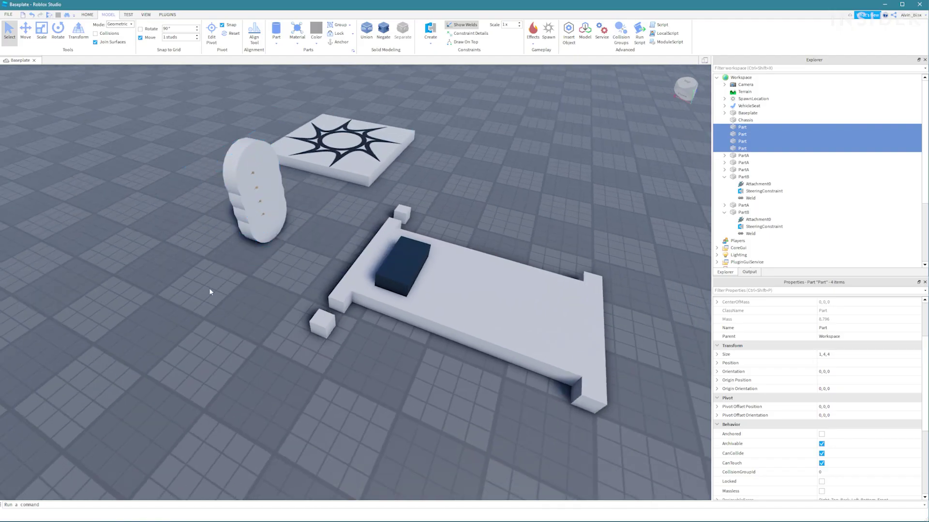
pyautogui.click(210, 292)
# Step: Place one cylinder upright as a wheel outside a PartB cube at the seat end and adjust its position with the Move tool
pyautogui.moveTo(209, 292); pyautogui.dragTo(308, 178, button='right')
pyautogui.moveTo(339, 147); pyautogui.dragTo(327, 330)
pyautogui.scroll(2, 326, 331)
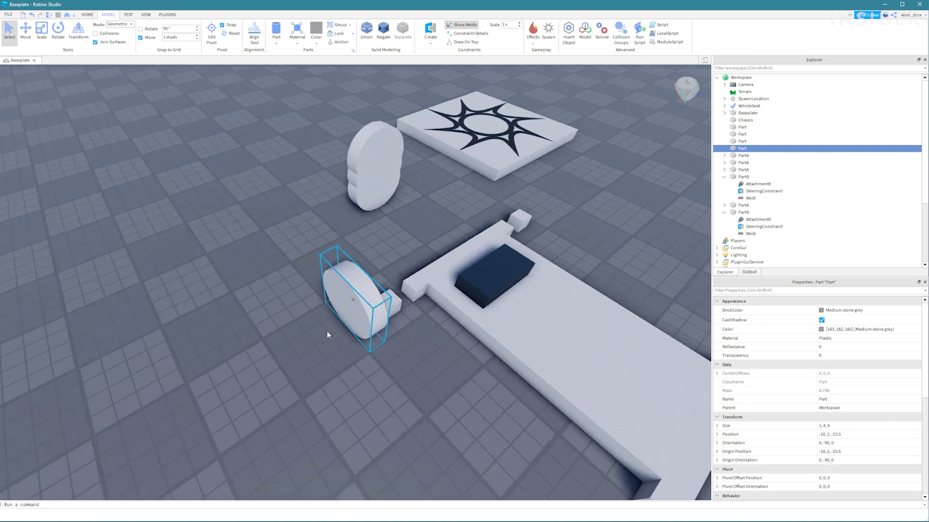
pyautogui.moveTo(326, 330); pyautogui.dragTo(314, 329, button='right')
pyautogui.hotkey('ctrl', '2')
pyautogui.moveTo(415, 273); pyautogui.dragTo(388, 280)
pyautogui.moveTo(388, 279); pyautogui.dragTo(384, 286, button='right')
pyautogui.scroll(3, 299, 263)
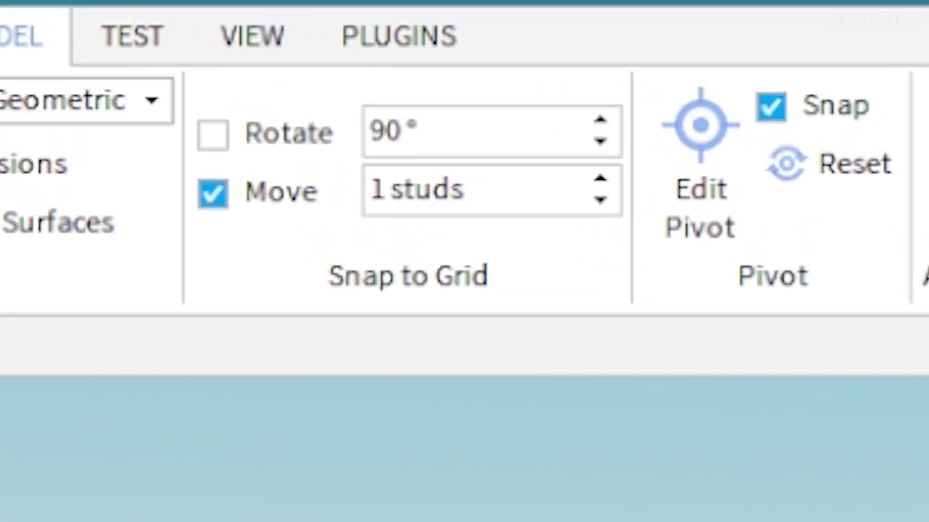
# Step: Raise the Chassis, VehicleSeat and all PartA and PartB cubes together, using 0.5-stud move increments
pyautogui.moveTo(387, 503); pyautogui.dragTo(396, 519, button='right')
pyautogui.scroll(-4, 464, 450)
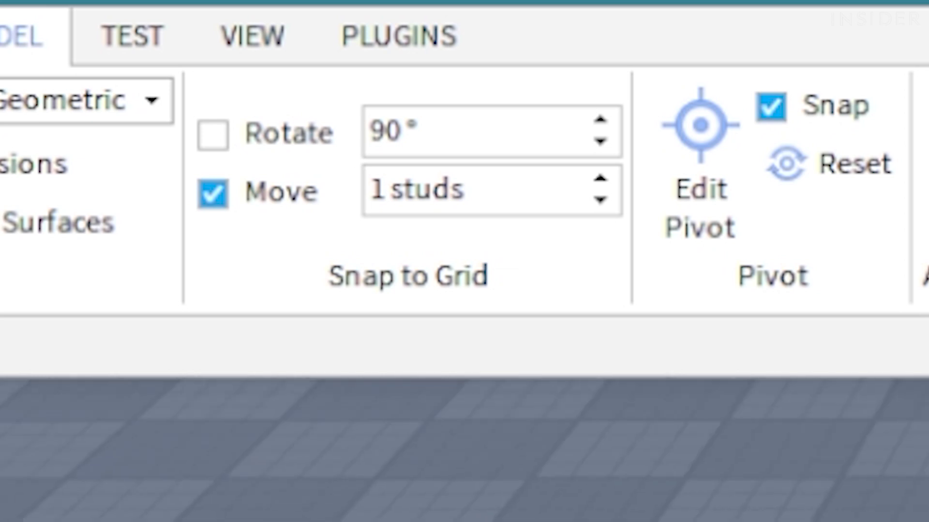
pyautogui.moveTo(465, 518); pyautogui.dragTo(465, 503, button='right')
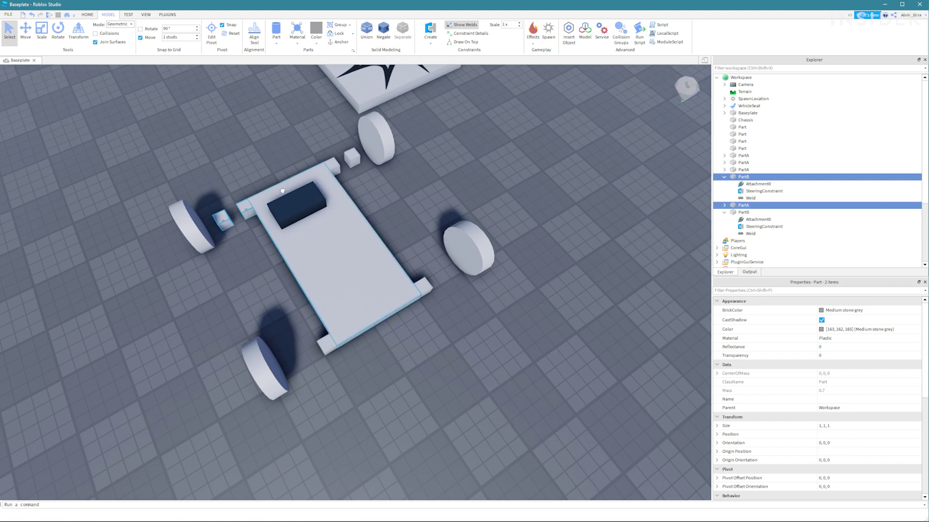
pyautogui.keyDown('ctrl'); pyautogui.click(311, 198); pyautogui.keyUp('ctrl')
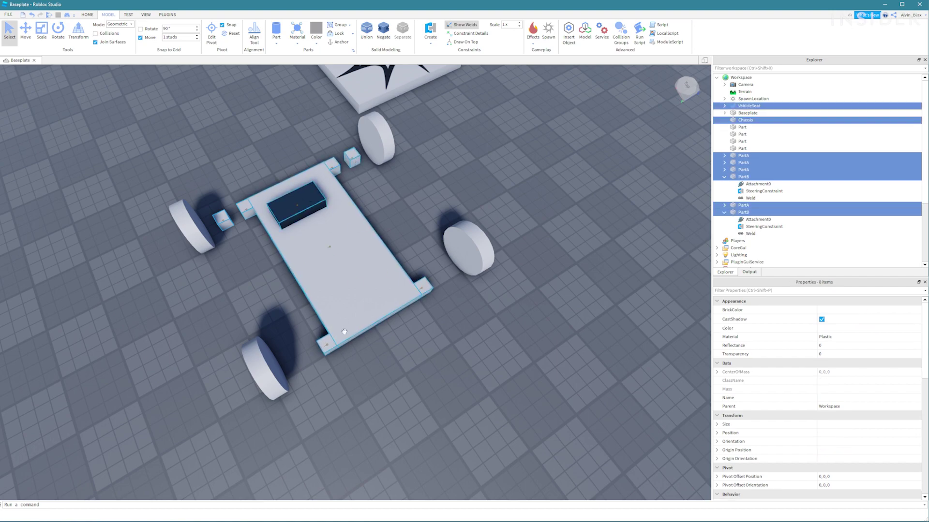
pyautogui.hotkey('ctrl', '2')
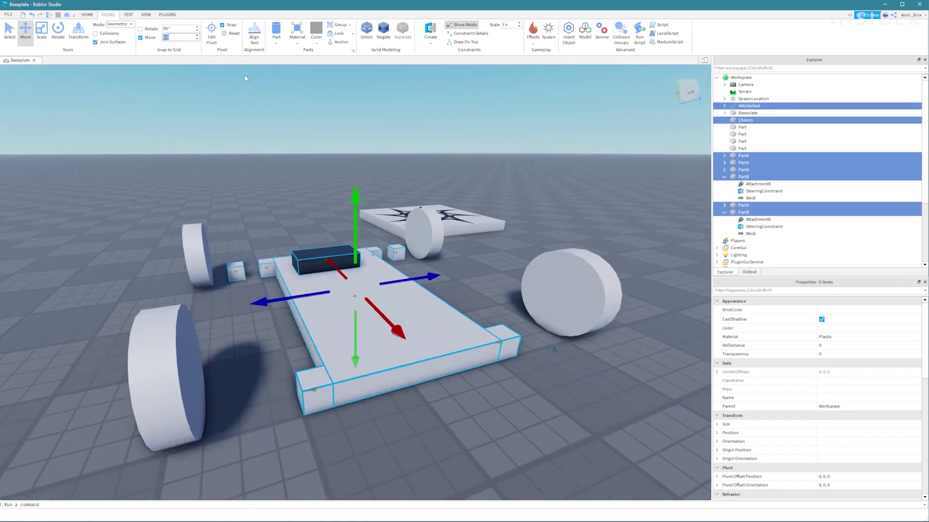
pyautogui.moveTo(354, 233); pyautogui.dragTo(349, 207)
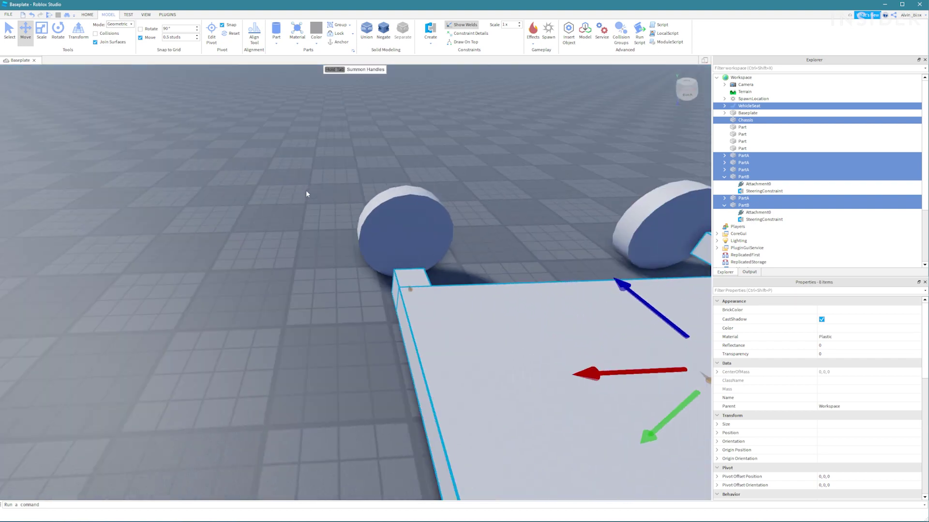
# Step: Move one wheel at the end opposite the VehicleSeat inward toward its Chassis corner cube
pyautogui.click(338, 213)
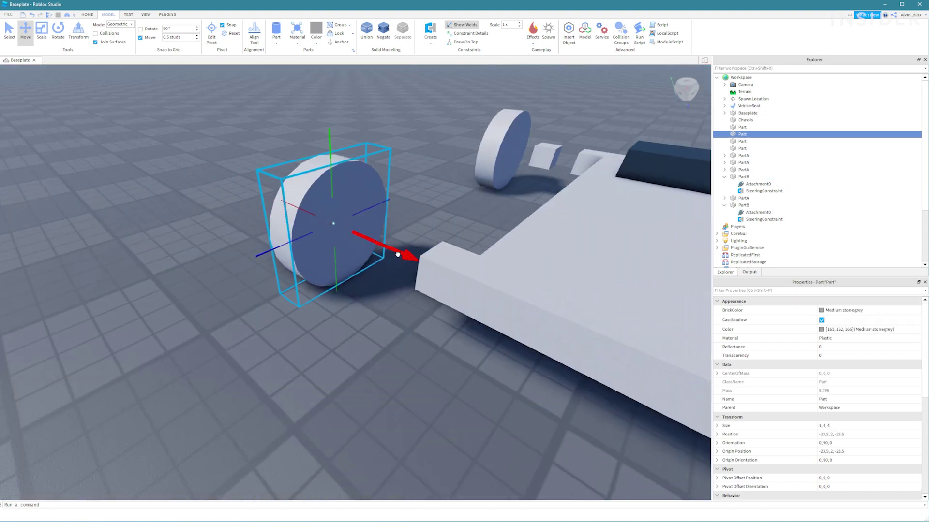
pyautogui.moveTo(461, 286); pyautogui.dragTo(436, 275)
pyautogui.moveTo(435, 245); pyautogui.dragTo(406, 259, button='right')
# Step: Line up a seat-end wheel with its outer PartB cube and shift the next wheel toward its own cube
pyautogui.click(406, 259)
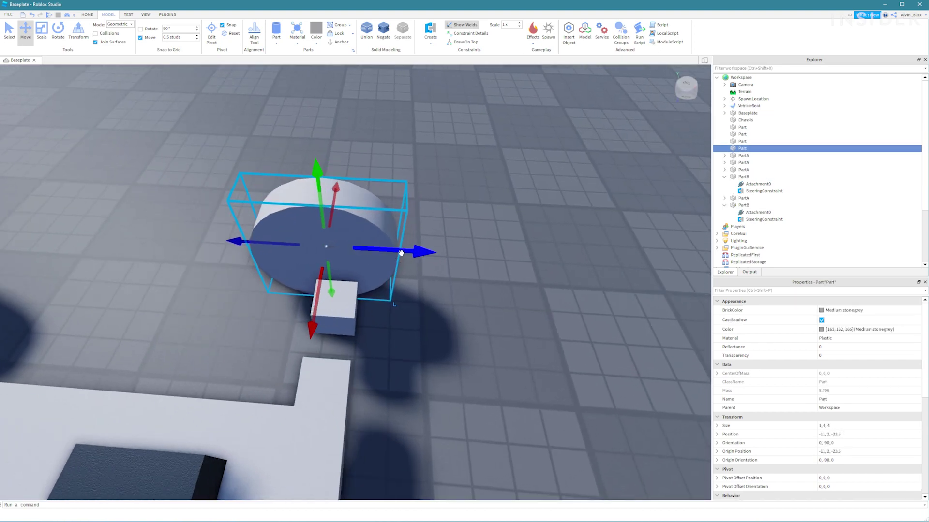
pyautogui.moveTo(402, 249); pyautogui.dragTo(422, 256)
pyautogui.moveTo(422, 256); pyautogui.dragTo(451, 265, button='right')
pyautogui.click(423, 256)
pyautogui.click(451, 265)
pyautogui.moveTo(409, 302); pyautogui.dragTo(399, 321)
# Step: Remove the stray Weld from the wheel at the end opposite the VehicleSeat
pyautogui.moveTo(462, 275); pyautogui.dragTo(454, 268, button='right')
pyautogui.click(457, 271)
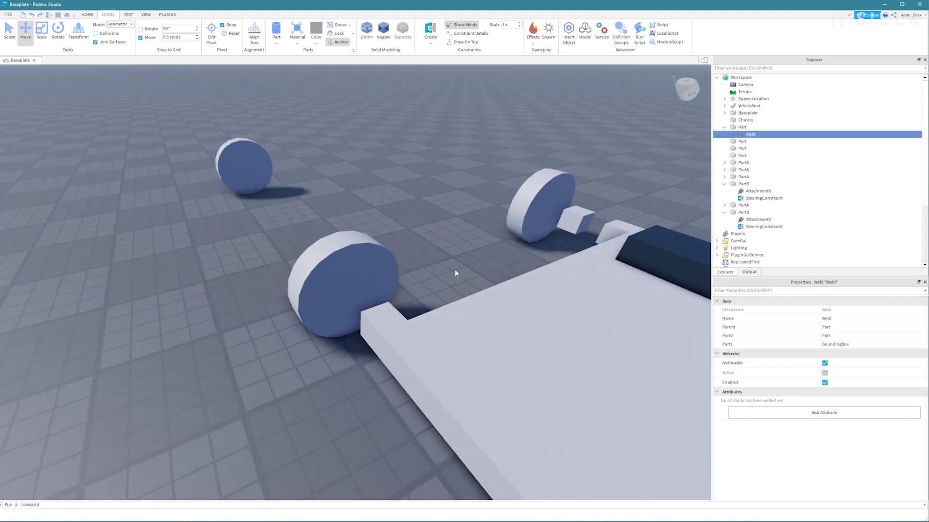
pyautogui.hotkey('ctrl', 'z')
pyautogui.moveTo(504, 224); pyautogui.dragTo(486, 253, button='right')
pyautogui.press('w')
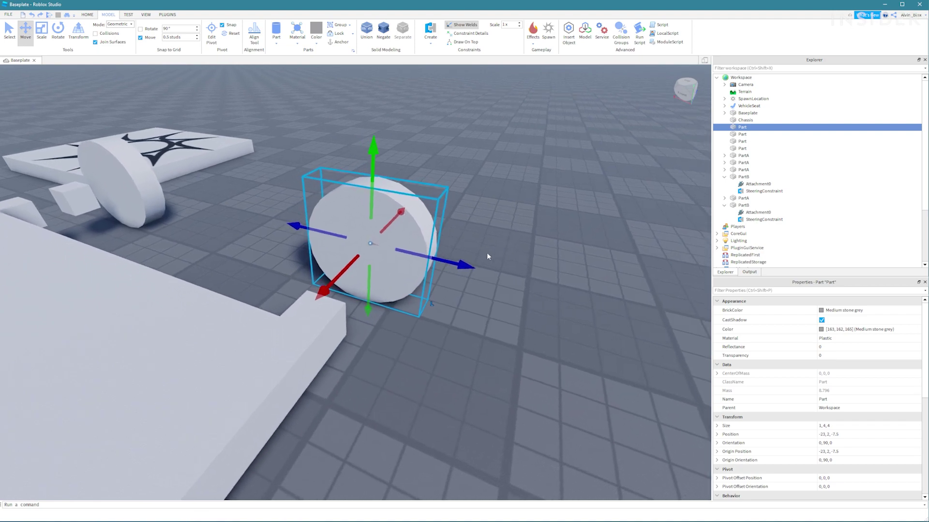
# Step: Move the remaining wheel opposite the VehicleSeat inward and line it up with its Chassis corner cube
pyautogui.moveTo(479, 256); pyautogui.dragTo(405, 283)
pyautogui.moveTo(405, 283); pyautogui.dragTo(374, 307, button='right')
pyautogui.moveTo(378, 303); pyautogui.dragTo(412, 291)
pyautogui.moveTo(410, 271); pyautogui.dragTo(403, 242, button='right')
pyautogui.moveTo(397, 225); pyautogui.dragTo(393, 218)
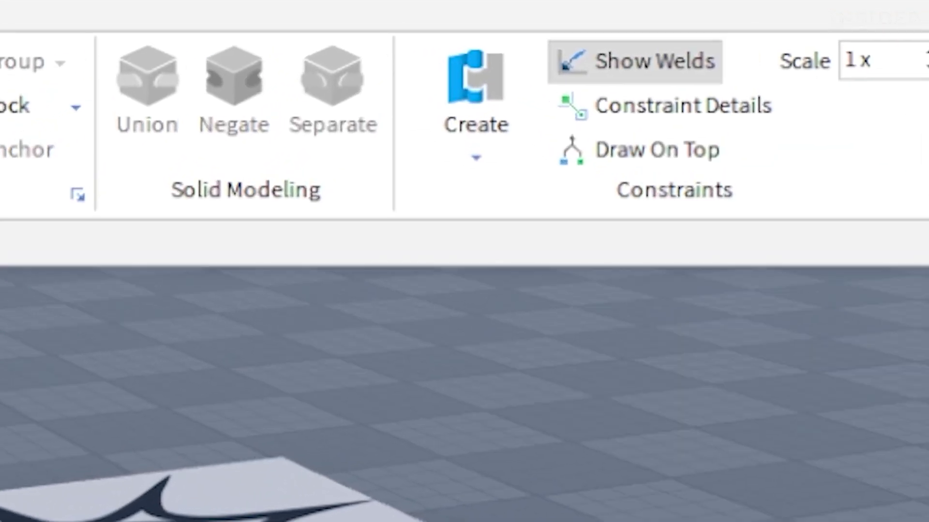
# Step: Create a hinge from the inner face centre of one seat-end wheel to the facing side of its PartB cube
pyautogui.click(473, 157)
pyautogui.click(561, 231)
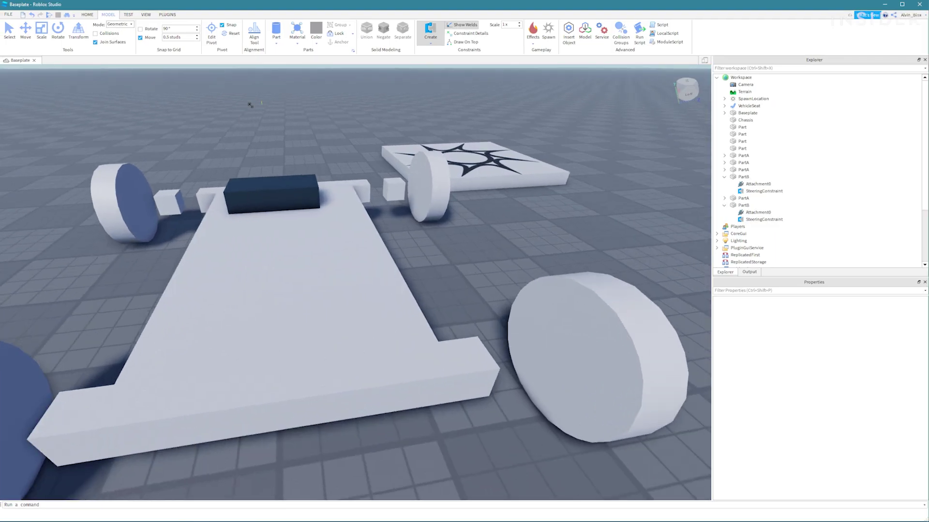
pyautogui.press('w')
pyautogui.moveTo(250, 104); pyautogui.dragTo(249, 105, button='right')
pyautogui.press('w')
pyautogui.moveTo(328, 185); pyautogui.dragTo(329, 185, button='right')
pyautogui.press('s')
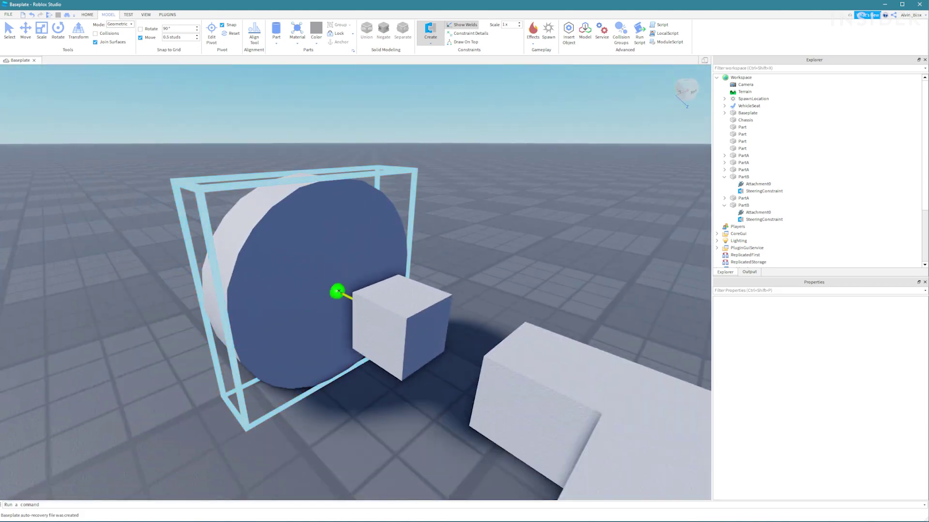
pyautogui.click(339, 290)
pyautogui.scroll(5, 334, 292)
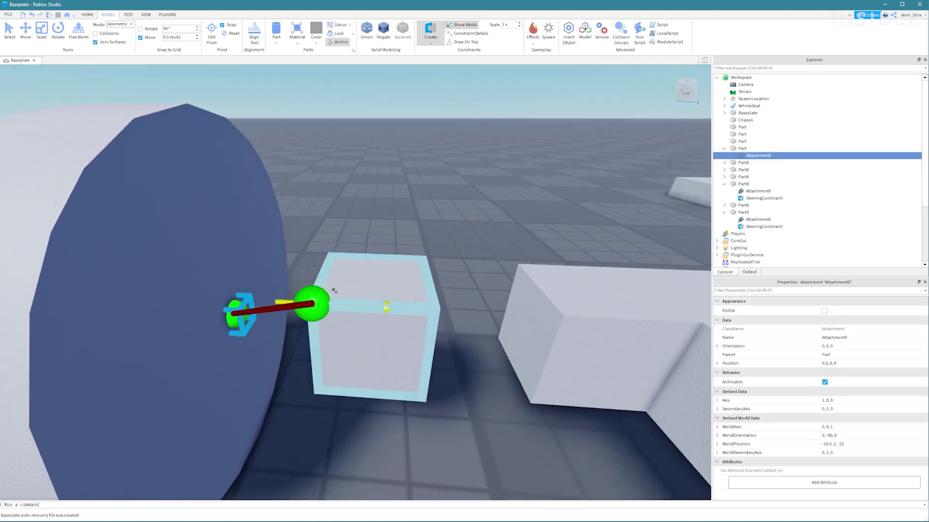
pyautogui.moveTo(334, 291); pyautogui.dragTo(337, 291, button='right')
pyautogui.press('a')
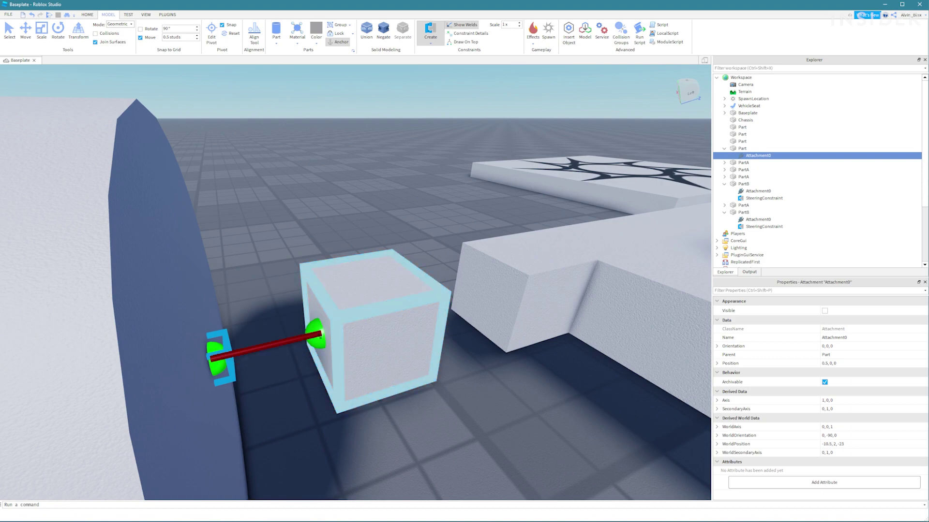
pyautogui.click(320, 336)
pyautogui.press('d')
pyautogui.moveTo(355, 341); pyautogui.dragTo(359, 341, button='right')
pyautogui.press('s')
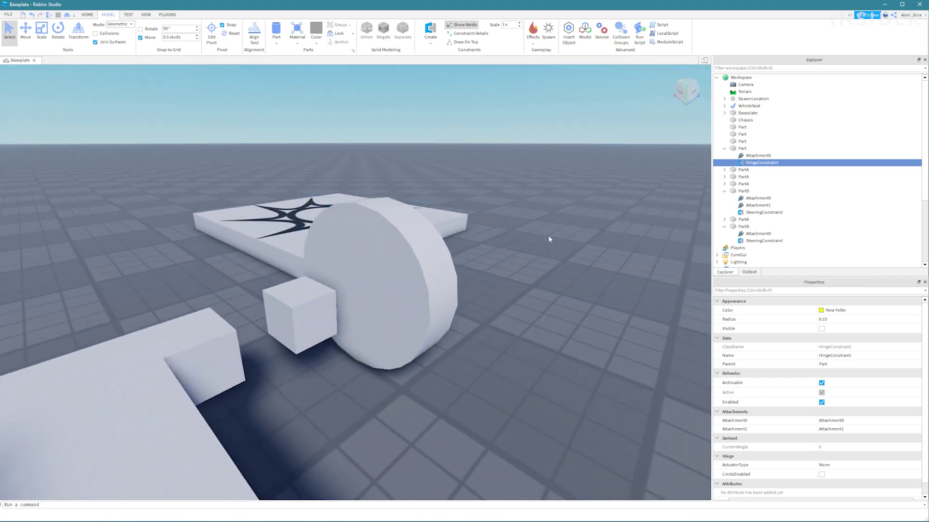
# Step: Hinge the other seat-end wheel to the outer face of its own PartB cube
pyautogui.click(549, 239)
pyautogui.press('w')
pyautogui.press('d')
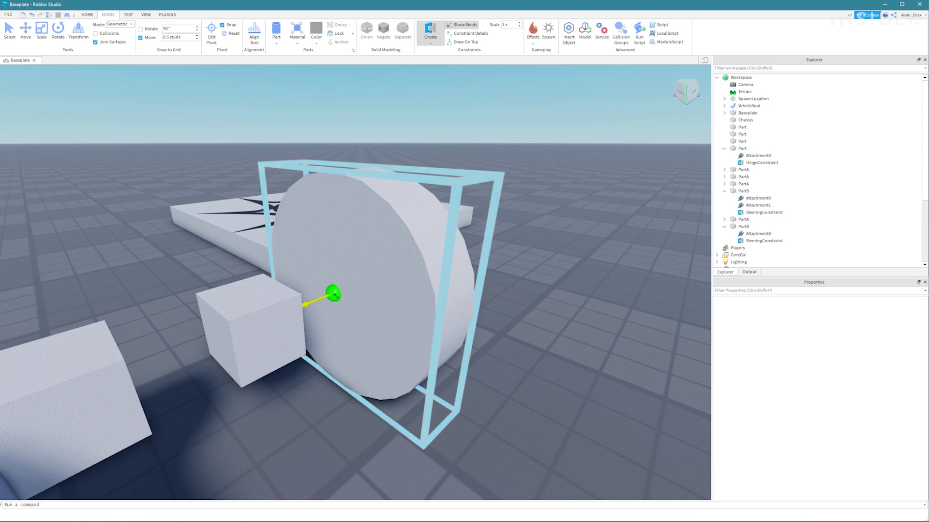
pyautogui.click(333, 293)
pyautogui.scroll(6, 332, 293)
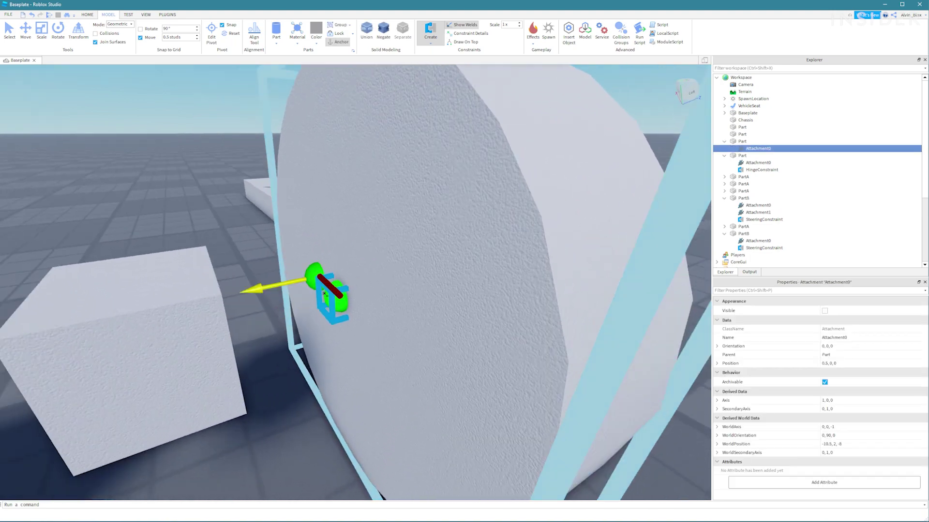
pyautogui.click(269, 299)
pyautogui.scroll(-5, 304, 290)
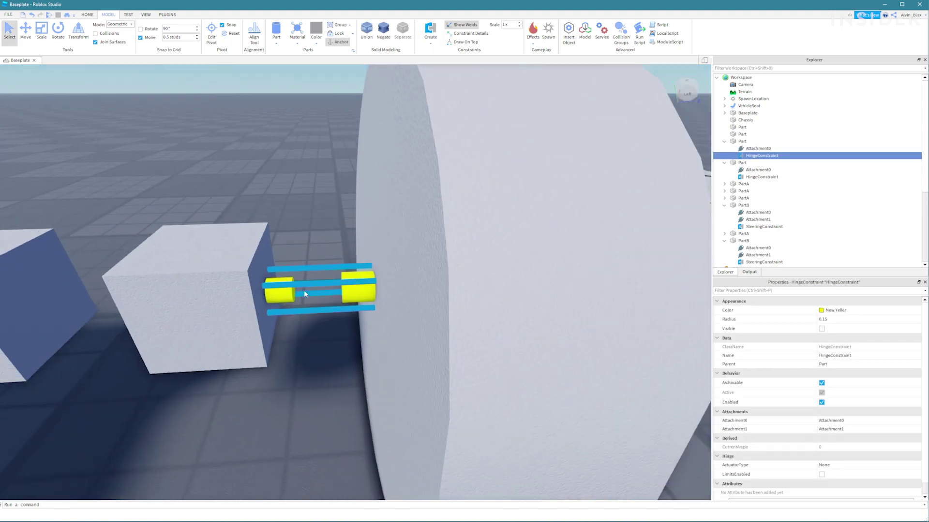
pyautogui.scroll(-5, 303, 290)
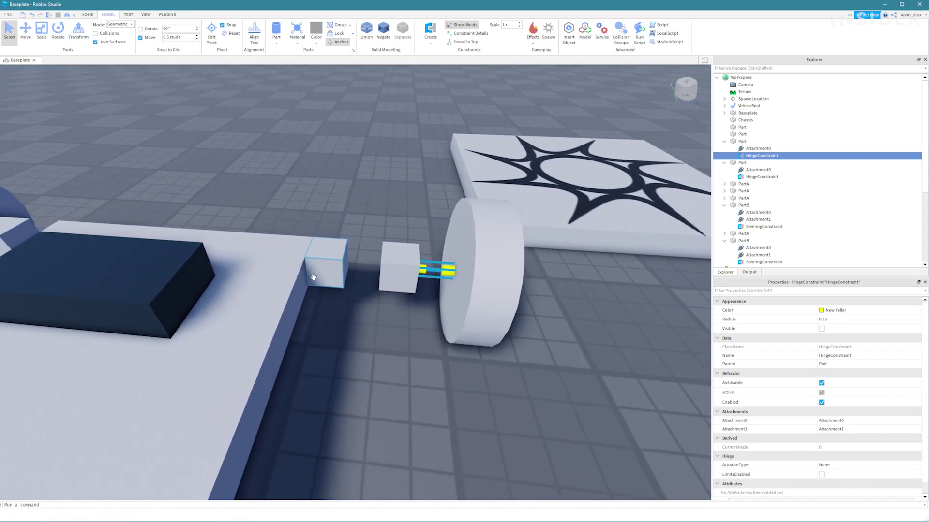
pyautogui.scroll(-8, 316, 305)
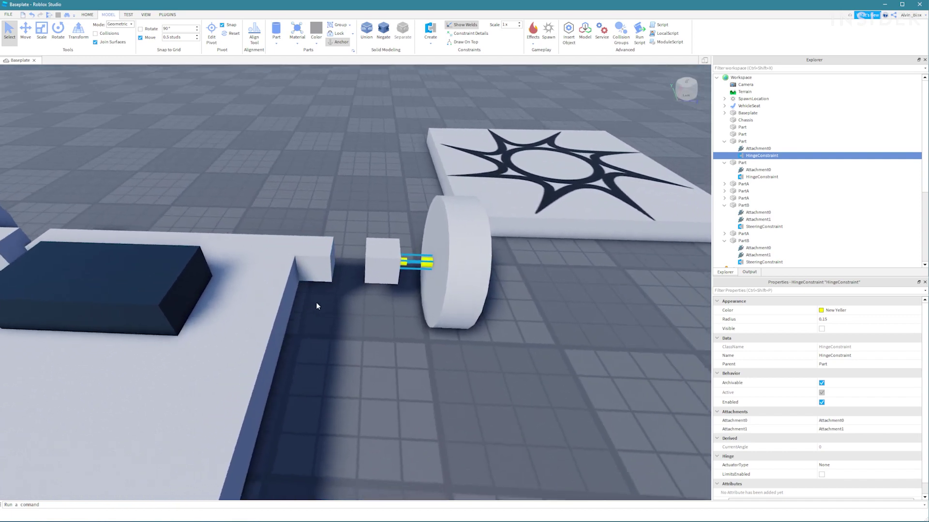
# Step: Create hinges joining the two wheels opposite the VehicleSeat to the outer faces of their PartA corner cubes
pyautogui.click(430, 33)
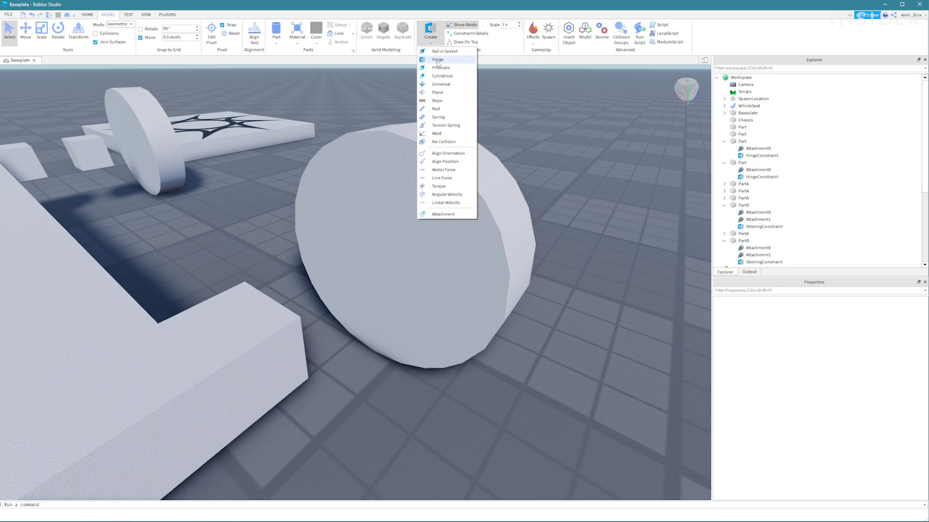
pyautogui.click(437, 60)
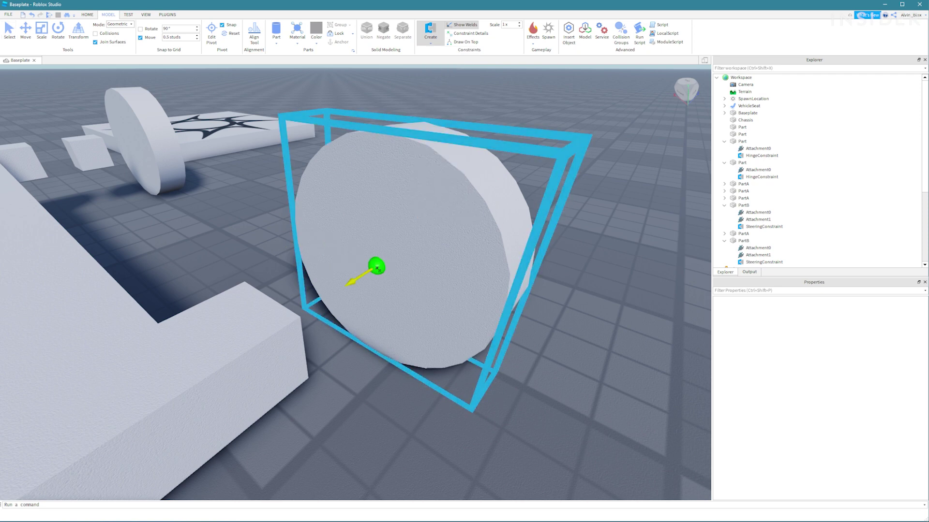
pyautogui.click(377, 267)
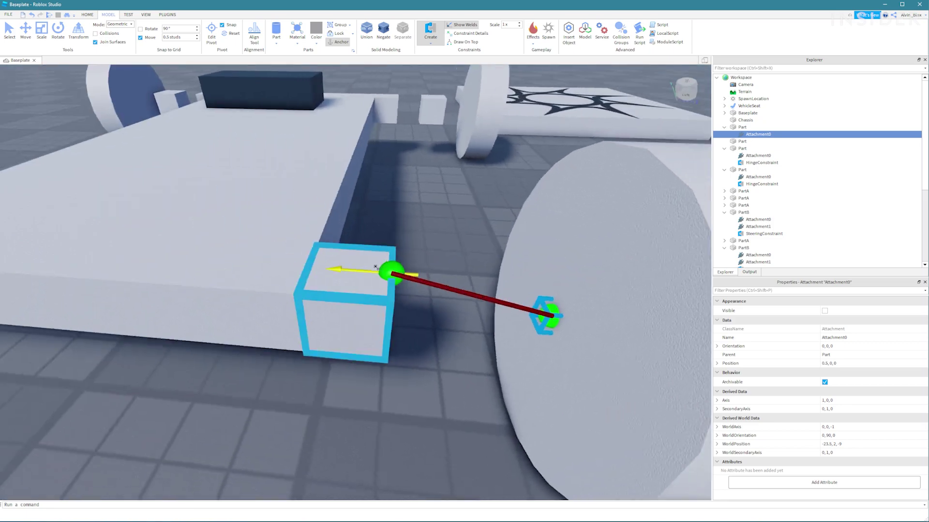
pyautogui.press('d')
pyautogui.moveTo(376, 268); pyautogui.dragTo(376, 268, button='right')
pyautogui.click(395, 327)
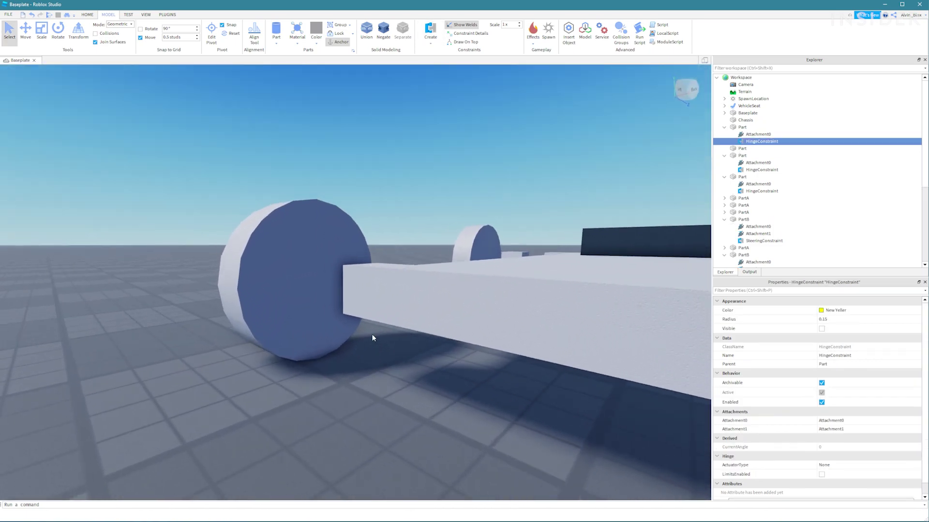
pyautogui.moveTo(373, 337); pyautogui.dragTo(459, 339, button='right')
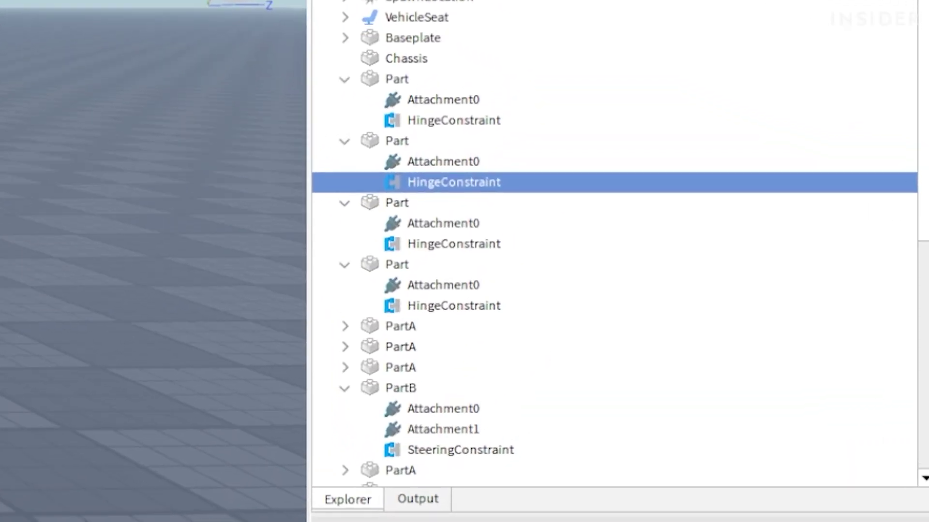
# Step: Rename the HingeConstraints of all four wheels to WheelConstraint together
pyautogui.keyDown('ctrl'); pyautogui.click(228, 108); pyautogui.keyUp('ctrl')
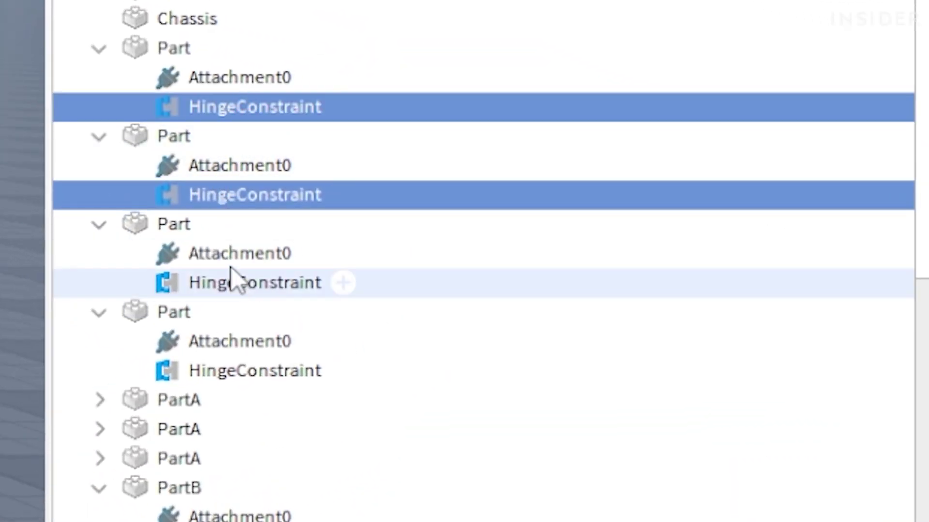
pyautogui.keyDown('ctrl'); pyautogui.click(232, 280); pyautogui.keyUp('ctrl')
pyautogui.keyDown('ctrl'); pyautogui.click(222, 372); pyautogui.keyUp('ctrl')
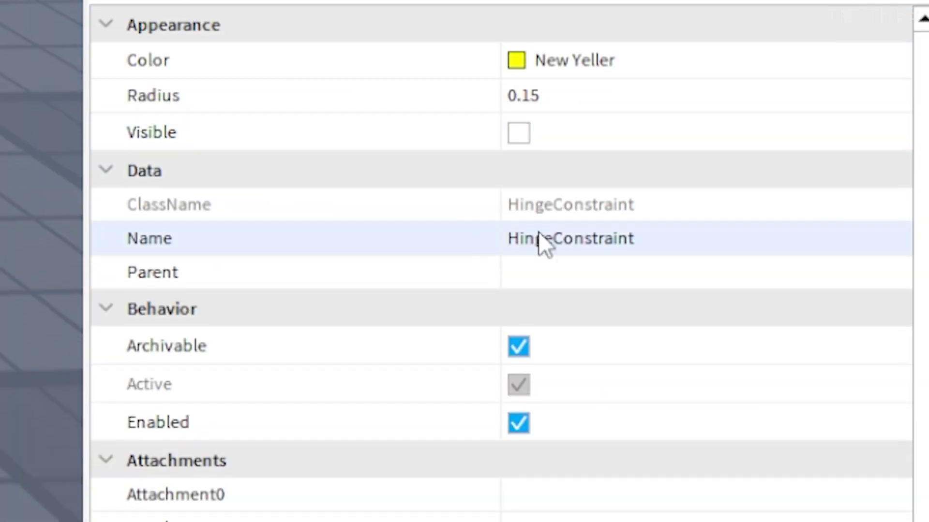
pyautogui.click(540, 237)
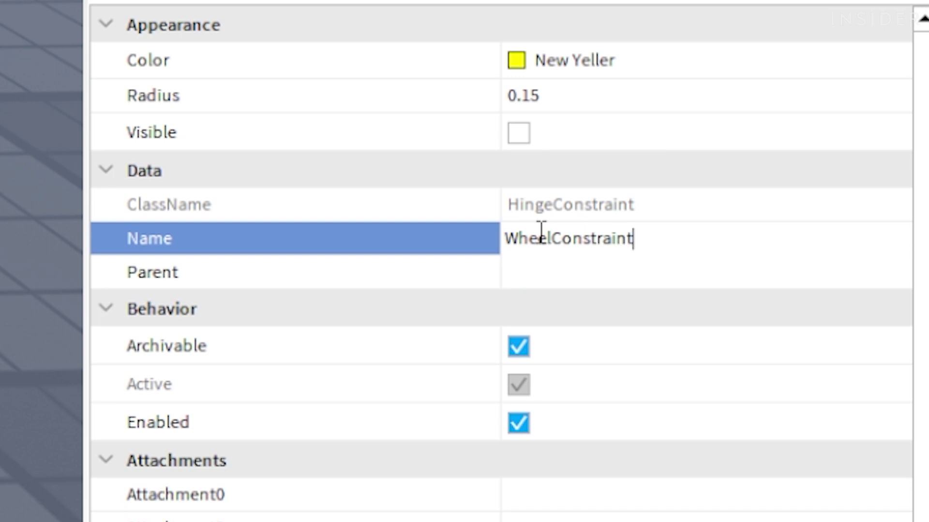
pyautogui.press('Return')
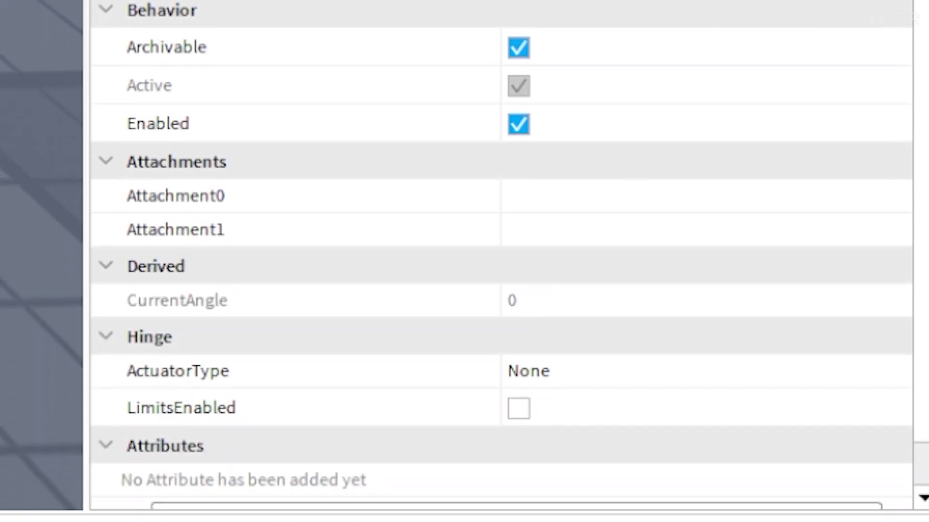
# Step: Set the four WheelConstraints' ActuatorType to Motor and their MotorMaxTorque to 10000
pyautogui.scroll(-2, 587, 232)
pyautogui.click(570, 331)
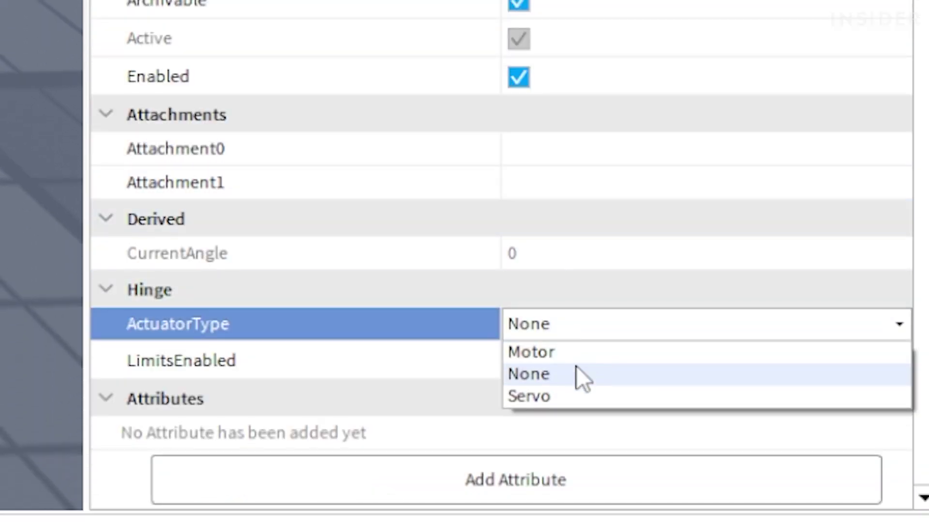
pyautogui.click(576, 358)
pyautogui.scroll(-3, 580, 363)
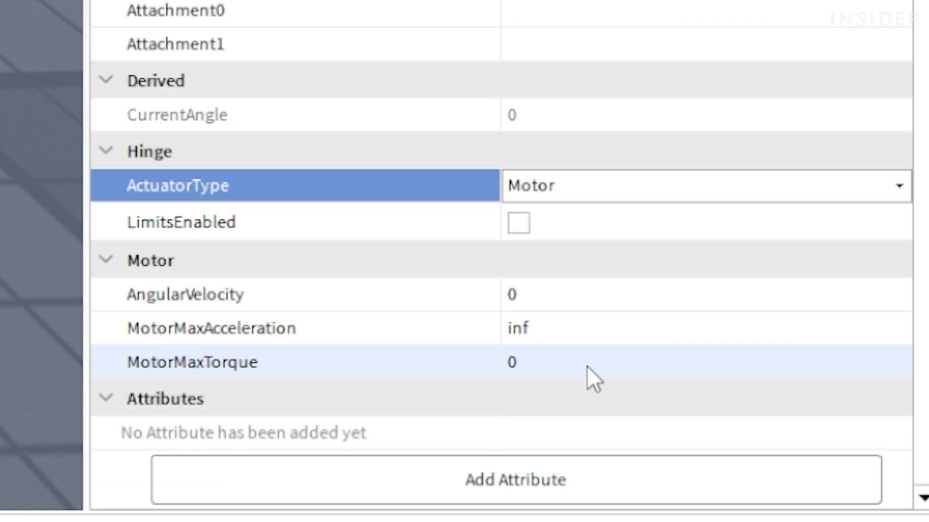
pyautogui.click(582, 362)
pyautogui.write('10')
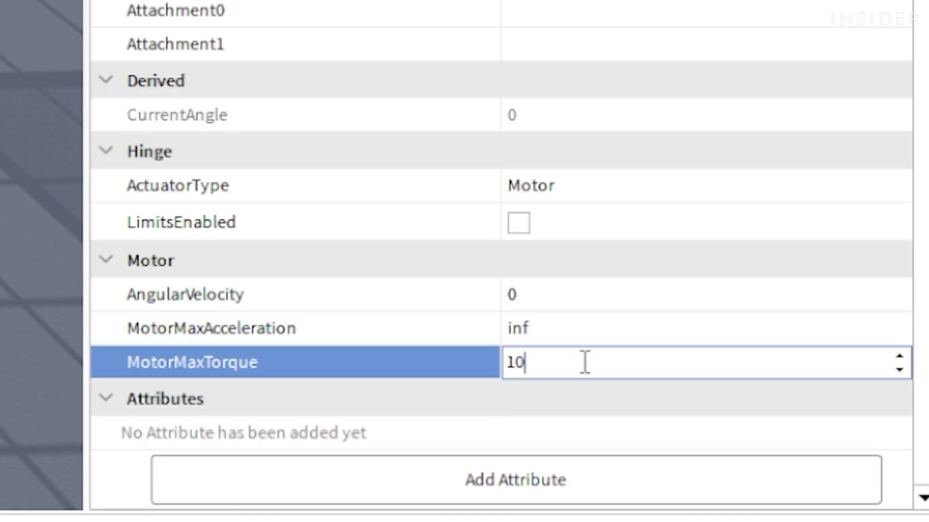
pyautogui.write('000')
pyautogui.press('Return')
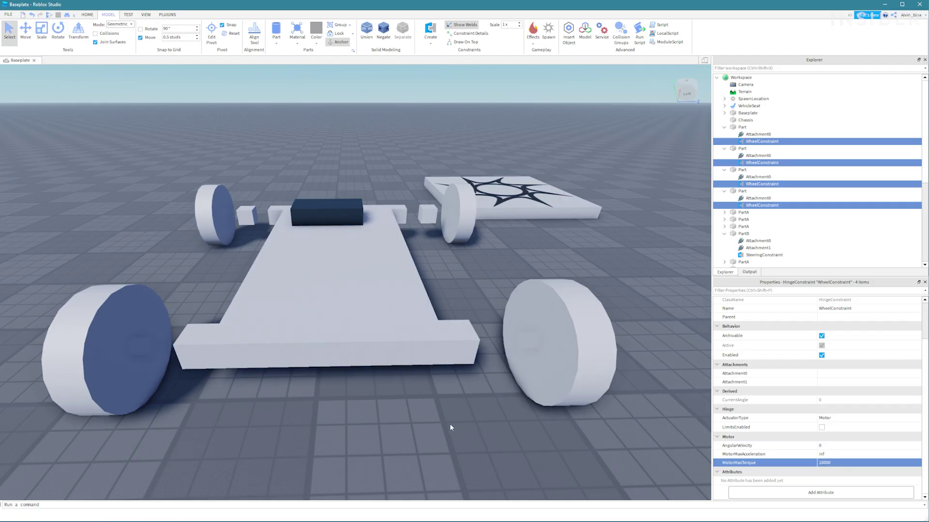
pyautogui.click(450, 428)
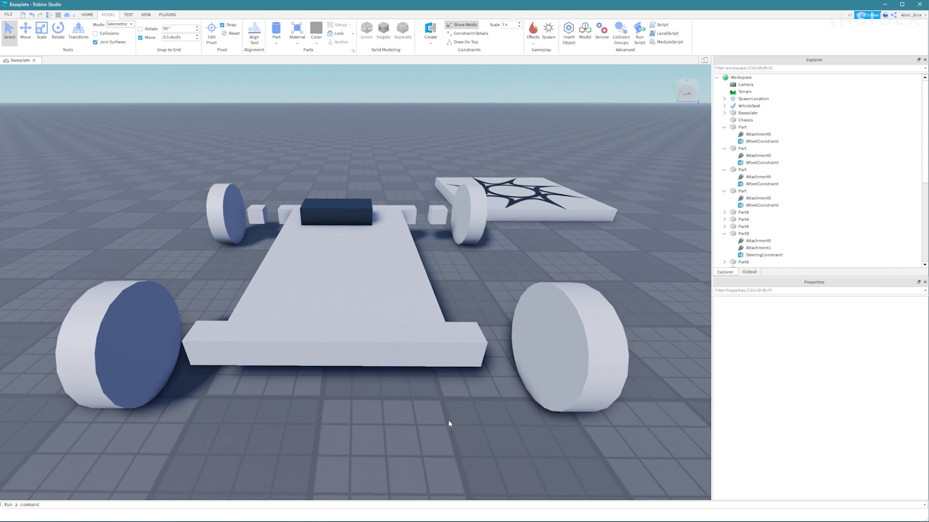
# Step: Select all PartA and PartB cubes together and check that CanCollide is off for them
pyautogui.click(477, 332)
pyautogui.click(754, 206)
pyautogui.click(745, 212)
pyautogui.keyDown('ctrl'); pyautogui.click(747, 220); pyautogui.keyUp('ctrl')
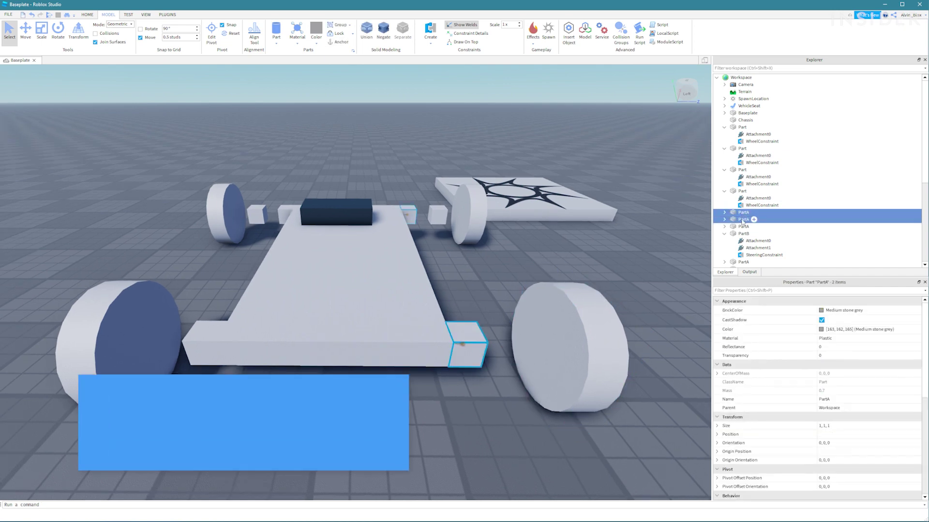
pyautogui.keyDown('ctrl'); pyautogui.click(749, 226); pyautogui.keyUp('ctrl')
pyautogui.keyDown('ctrl'); pyautogui.click(750, 233); pyautogui.keyUp('ctrl')
pyautogui.scroll(-2, 767, 339)
pyautogui.scroll(-1, 756, 248)
pyautogui.keyDown('ctrl'); pyautogui.click(747, 241); pyautogui.keyUp('ctrl')
pyautogui.keyDown('ctrl'); pyautogui.click(748, 248); pyautogui.keyUp('ctrl')
pyautogui.scroll(-3, 748, 246)
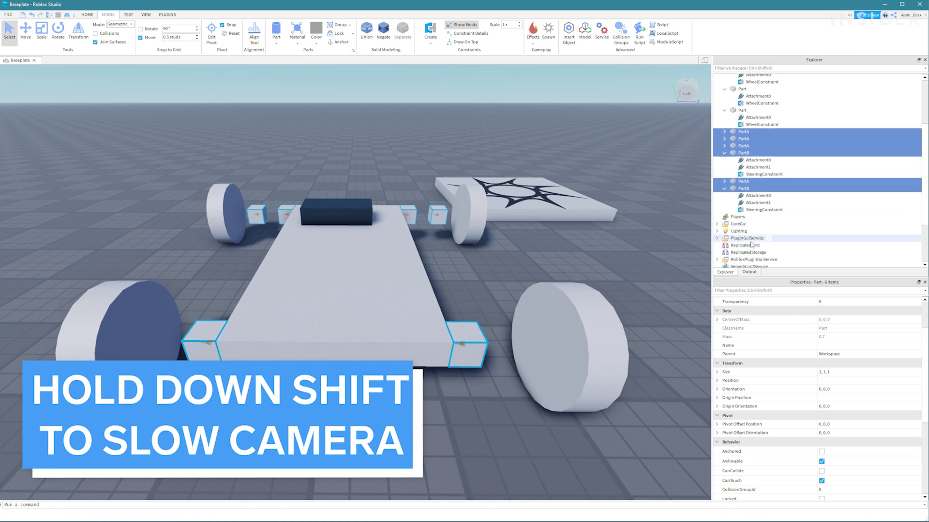
pyautogui.scroll(-2, 808, 408)
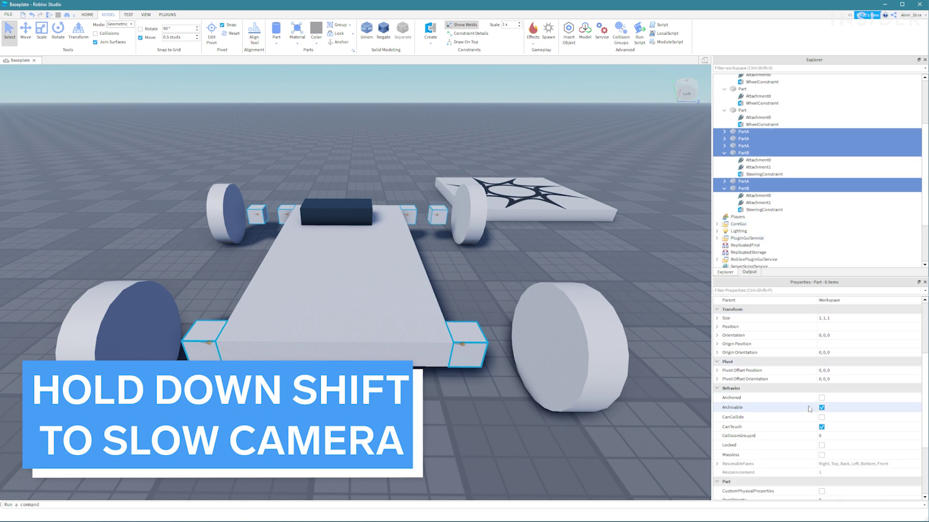
pyautogui.click(666, 294)
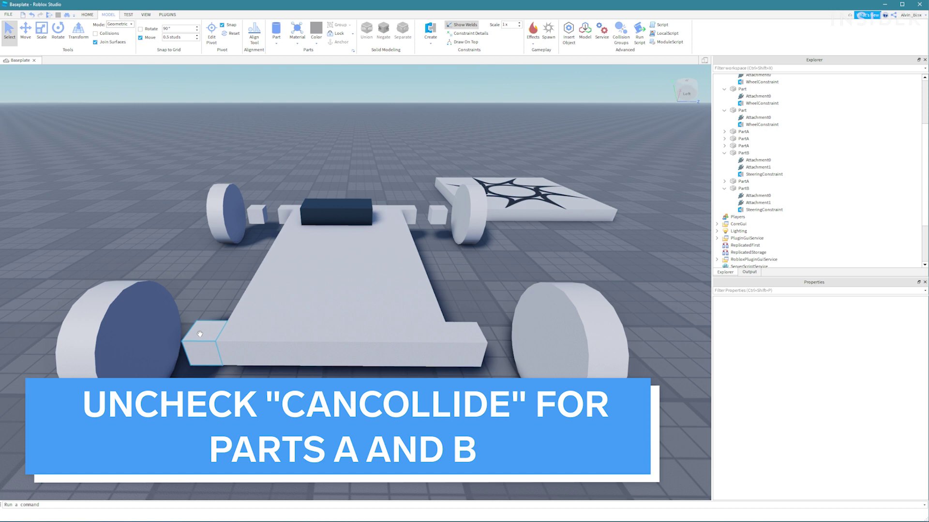
# Step: Turn on Constraint Details and inspect the steering and wheel hinges around the VehicleSeat
pyautogui.scroll(10, 200, 334)
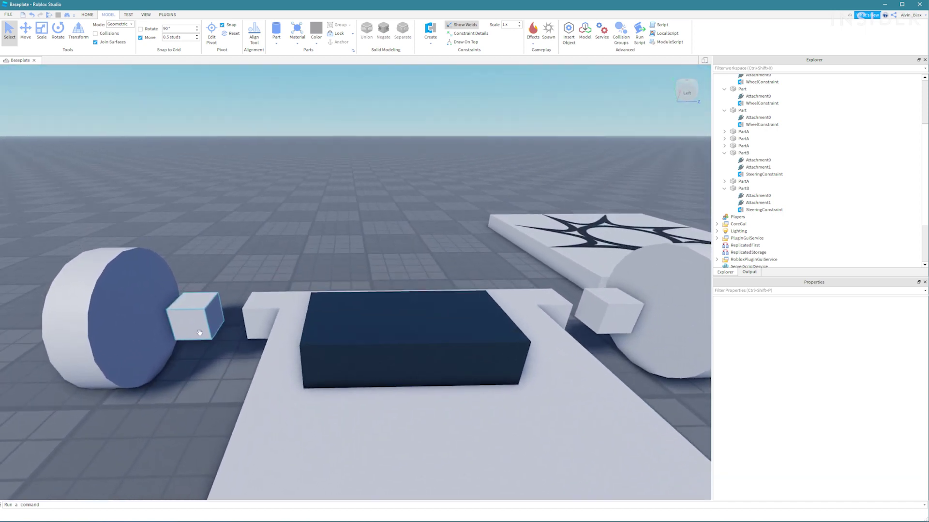
pyautogui.moveTo(199, 333); pyautogui.dragTo(200, 332, button='right')
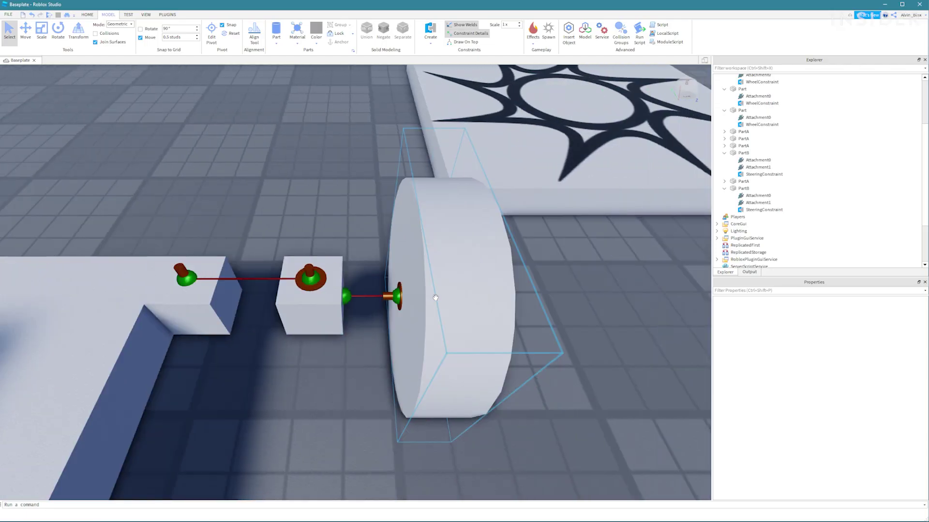
pyautogui.scroll(-10, 329, 386)
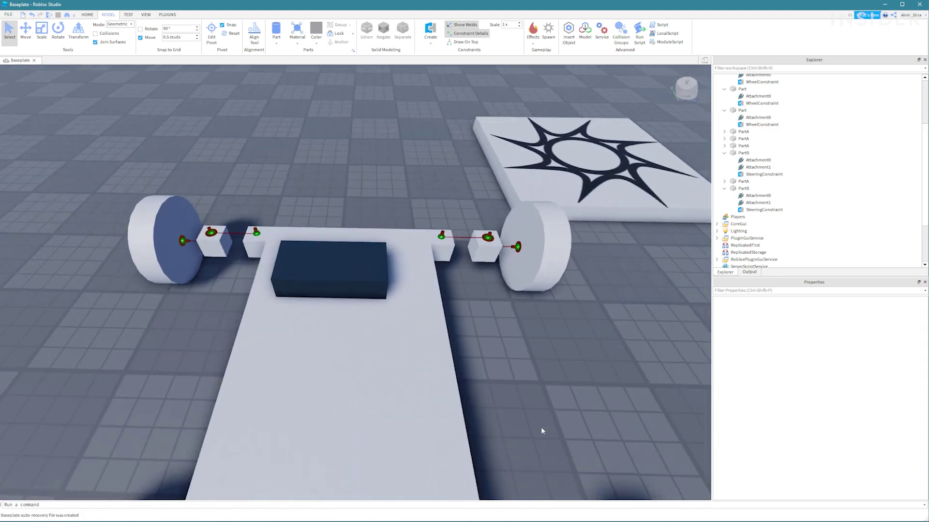
pyautogui.click(373, 333)
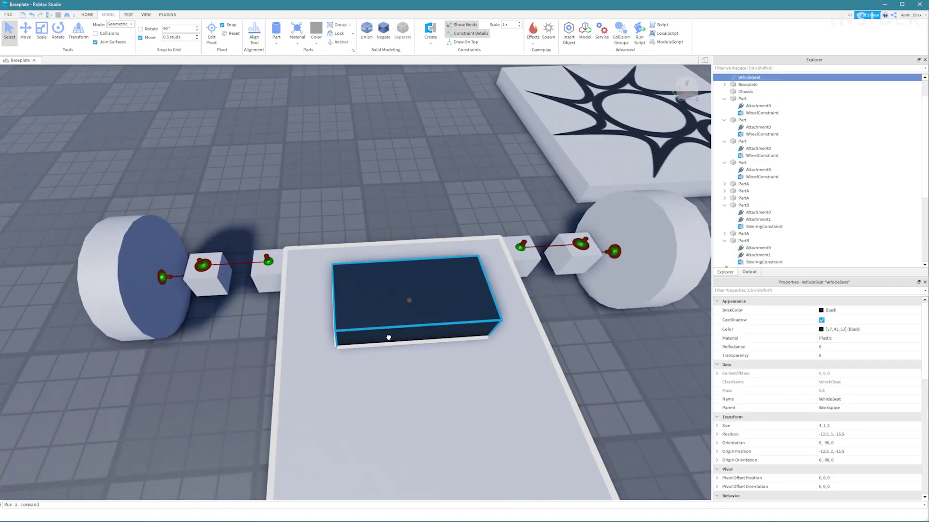
pyautogui.press('s')
pyautogui.press('d')
pyautogui.click(455, 335)
# Step: Group each back wheel with its PartA cube and name the two models BackLeft and BackRight
pyautogui.moveTo(456, 336); pyautogui.dragTo(450, 337, button='right')
pyautogui.press('a')
pyautogui.moveTo(56, 348); pyautogui.dragTo(53, 351, button='right')
pyautogui.press('a')
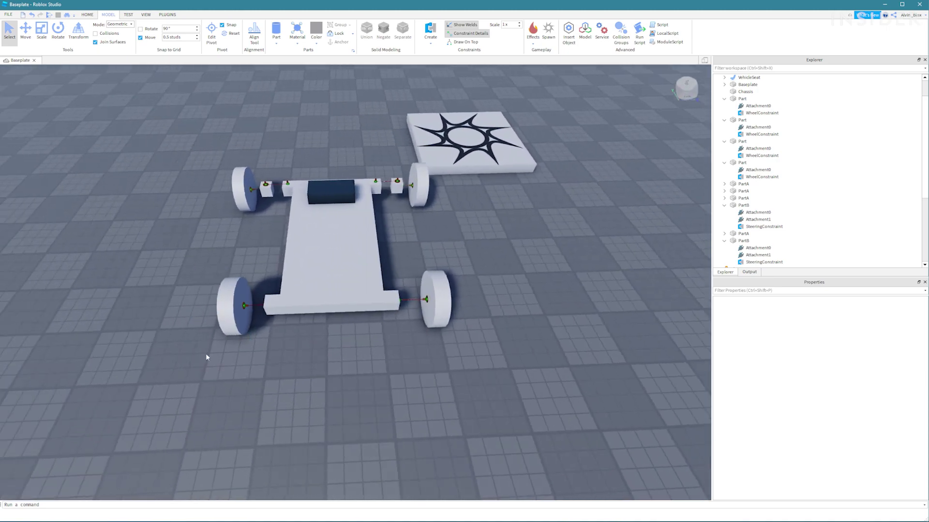
pyautogui.press('w')
pyautogui.click(193, 335)
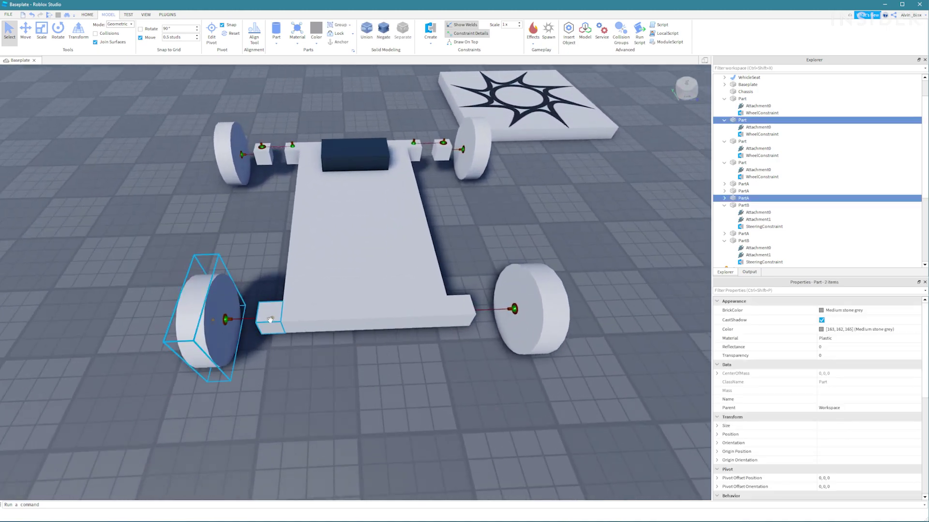
pyautogui.hotkey('ctrl', 'g')
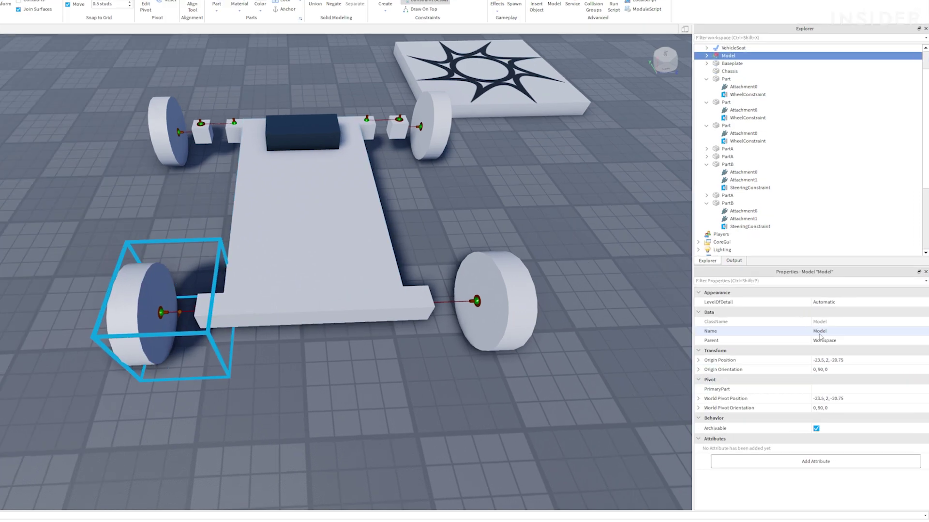
pyautogui.click(831, 337)
pyautogui.write('Ba')
pyautogui.write('ckLeft')
pyautogui.press('Return')
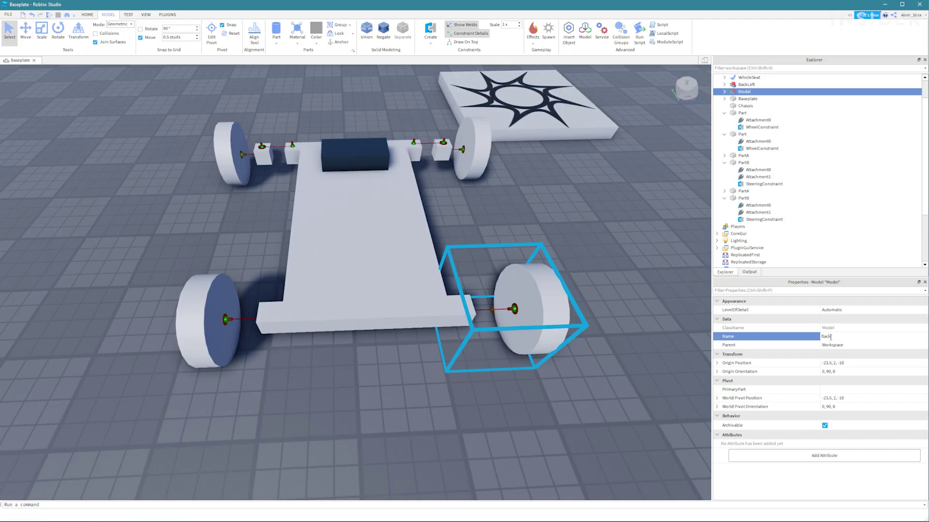
pyautogui.click(643, 222)
# Step: Group each front wheel with its PartA and PartB cubes and name the two models FrontLeft and FrontRight
pyautogui.press('w')
pyautogui.moveTo(628, 208); pyautogui.dragTo(508, 203, button='right')
pyautogui.click(290, 241)
pyautogui.keyDown('ctrl'); pyautogui.click(365, 257); pyautogui.keyUp('ctrl')
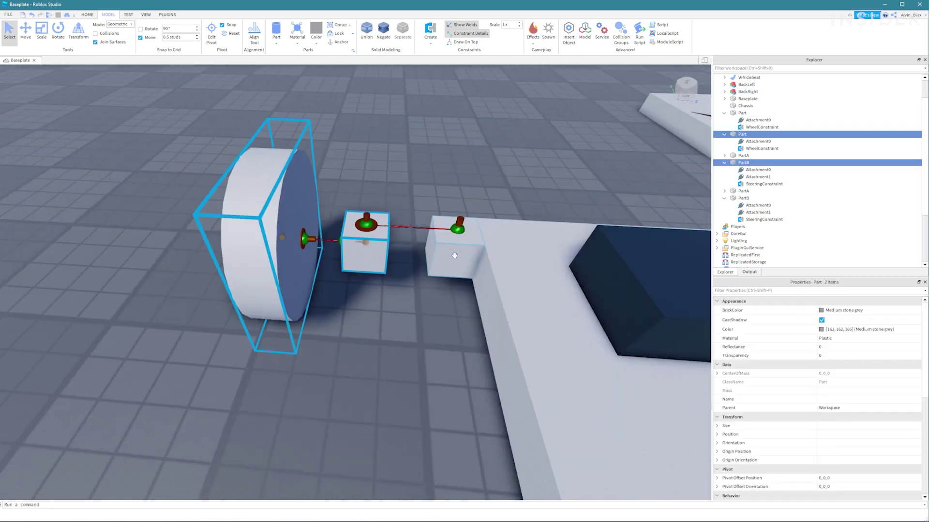
pyautogui.keyDown('ctrl'); pyautogui.click(454, 257); pyautogui.keyUp('ctrl')
pyautogui.hotkey('ctrl', 'g')
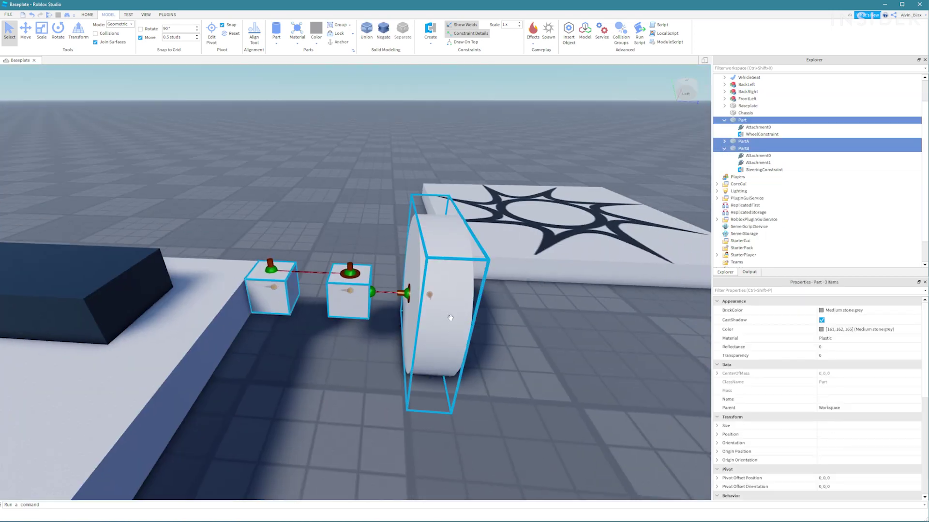
pyautogui.click(841, 334)
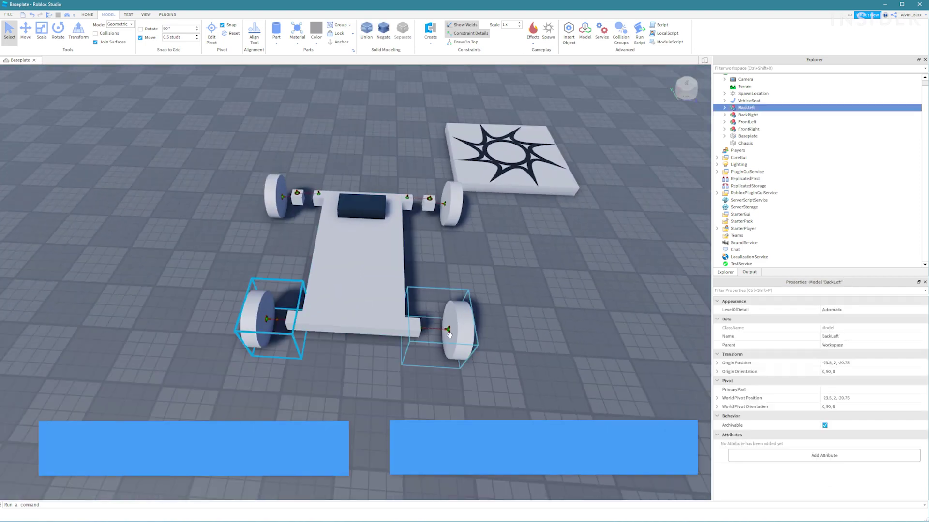
# Step: Group the Chassis, VehicleSeat and all four wheel models into one model named Car
pyautogui.keyDown('ctrl'); pyautogui.click(373, 265); pyautogui.keyUp('ctrl')
pyautogui.keyDown('ctrl'); pyautogui.click(362, 207); pyautogui.keyUp('ctrl')
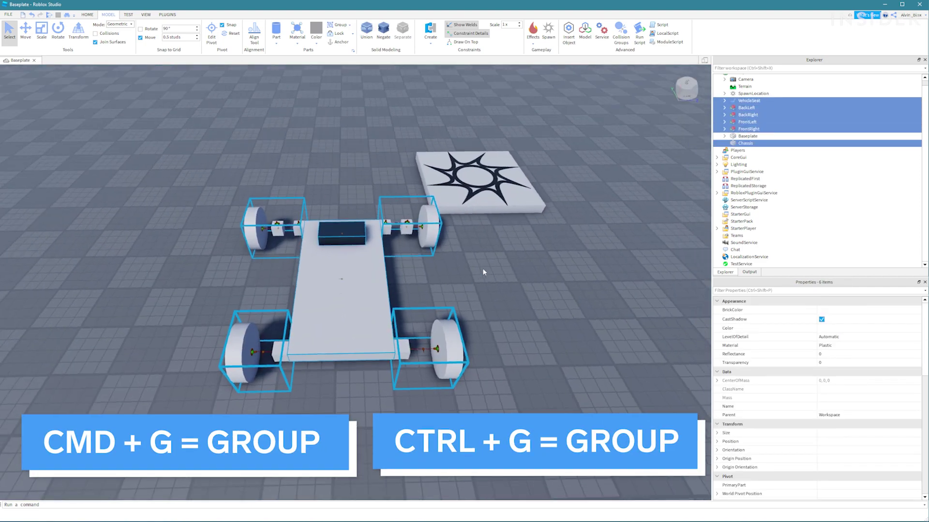
pyautogui.hotkey('ctrl', 'g')
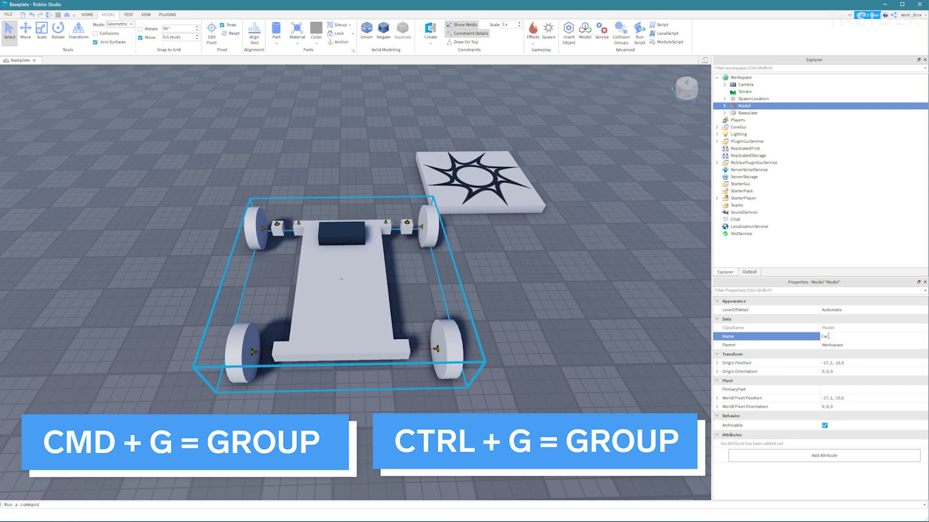
pyautogui.press('Return')
pyautogui.click(597, 259)
# Step: Insert a Script into the Car model and write its VehicleSeat steering and throttle code with steerAngle 30 and speed 60
pyautogui.press('a')
pyautogui.moveTo(583, 280); pyautogui.dragTo(583, 281, button='right')
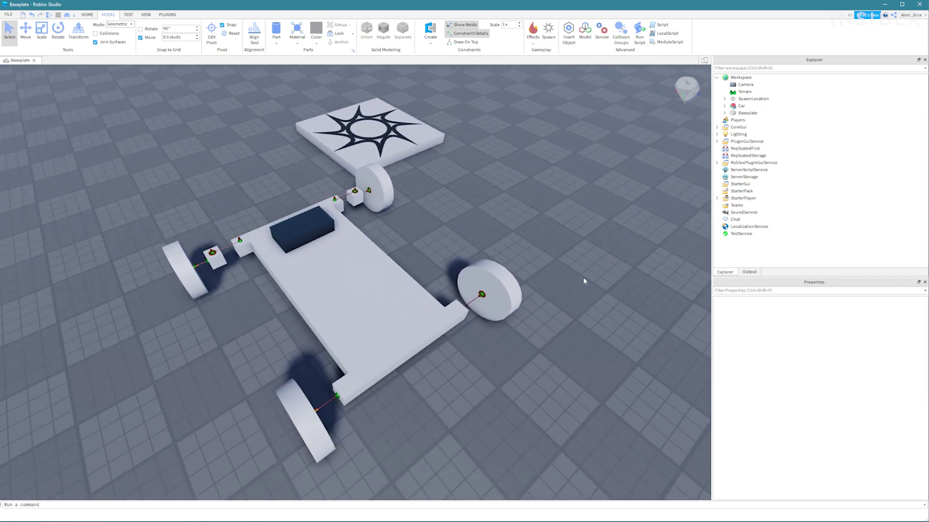
pyautogui.click(725, 105)
pyautogui.click(741, 106)
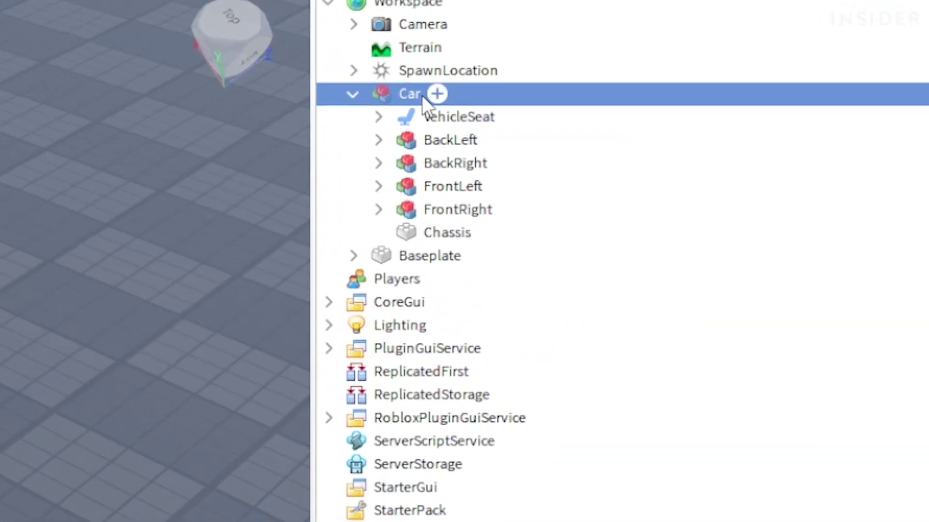
pyautogui.click(750, 106)
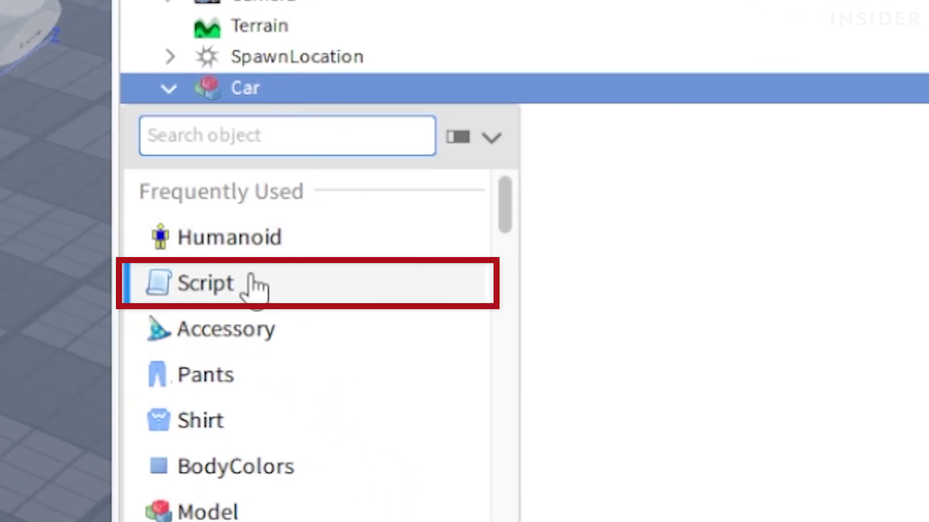
pyautogui.click(252, 278)
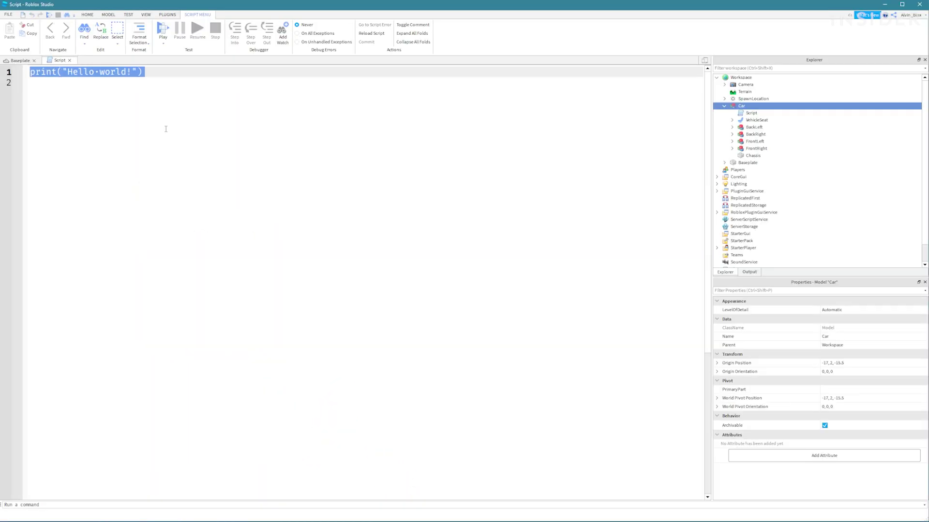
pyautogui.keyDown('ctrl'); pyautogui.scroll(2, 166, 129); pyautogui.keyUp('ctrl')
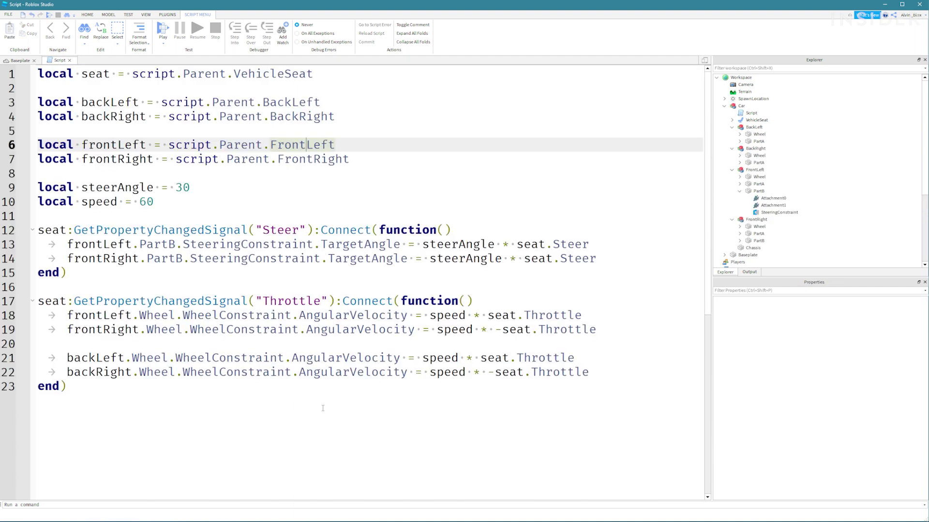
pyautogui.click(304, 424)
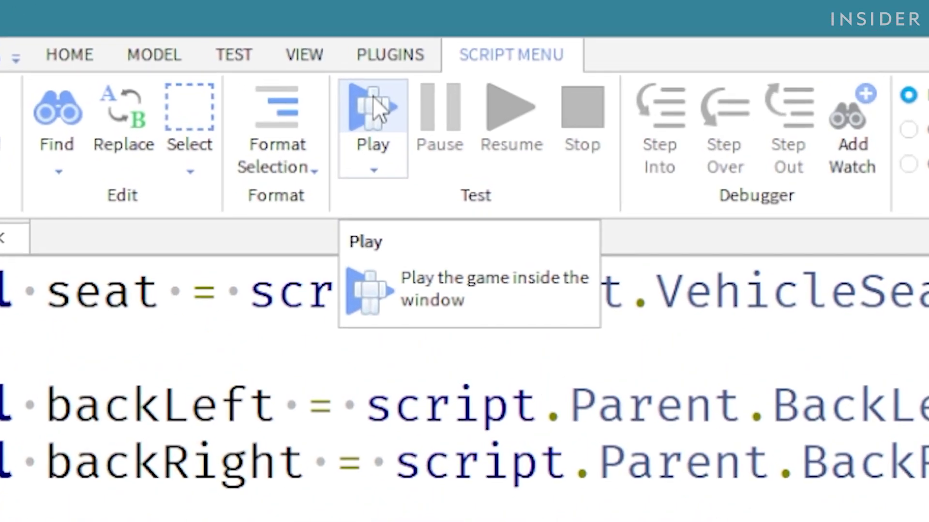
# Step: Start a playtest and move the character off the spawn pad onto the car's VehicleSeat
pyautogui.click(163, 25)
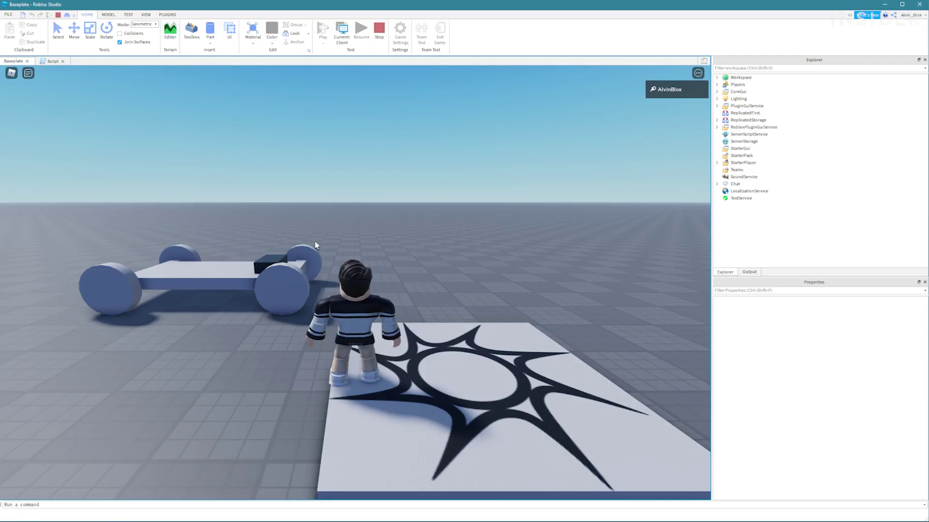
pyautogui.press('w')
pyautogui.moveTo(315, 242); pyautogui.dragTo(315, 242, button='right')
pyautogui.press('space')
pyautogui.press('w')
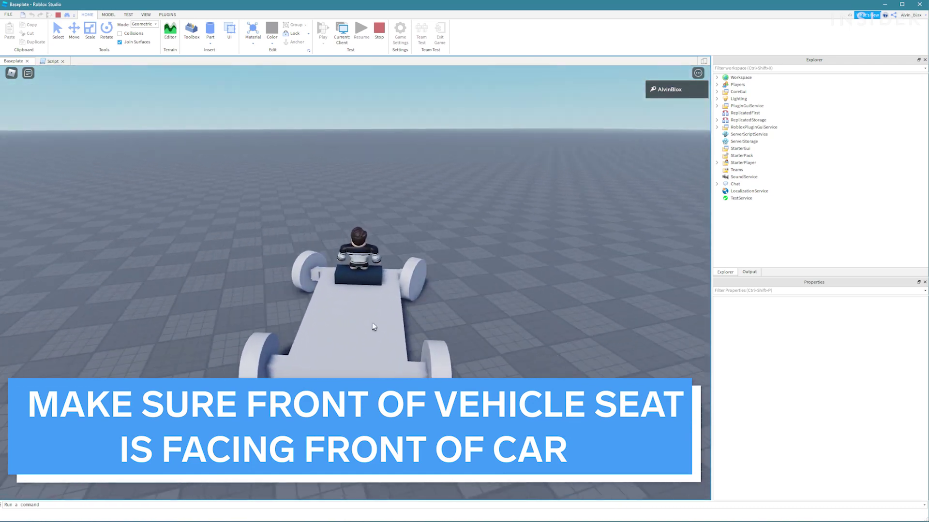
# Step: Test-drive the car across the baseplate, steering both ways and viewing it from several angles, and end the playtest
pyautogui.moveTo(344, 322); pyautogui.dragTo(344, 322, button='right')
pyautogui.scroll(-3, 344, 322)
pyautogui.press('d')
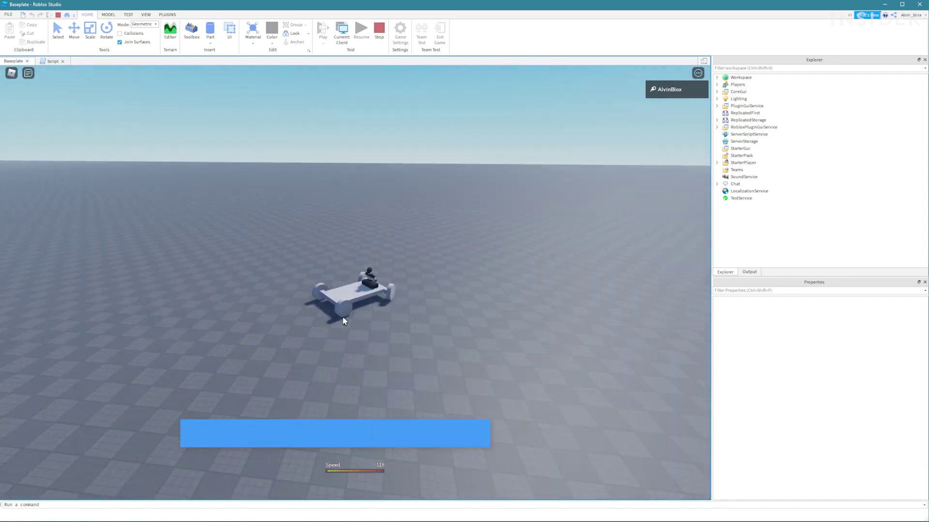
pyautogui.moveTo(344, 322); pyautogui.dragTo(344, 322, button='right')
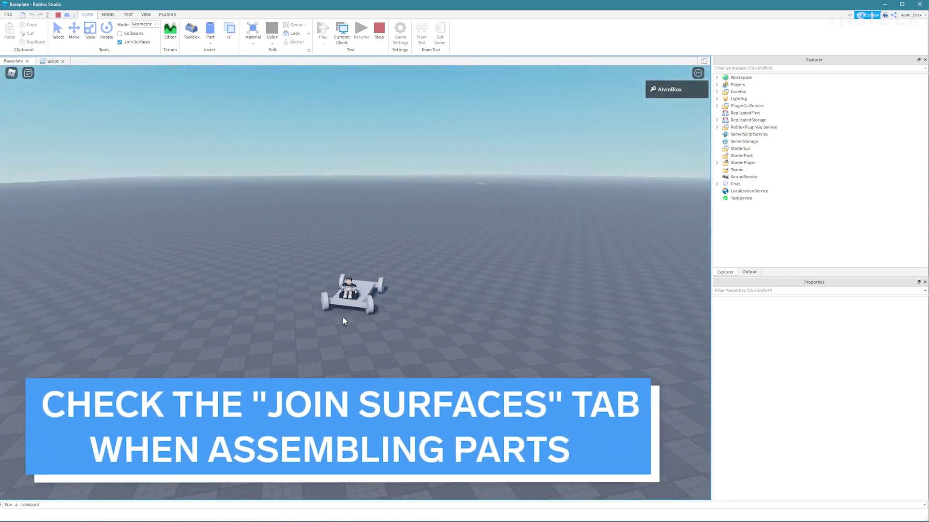
pyautogui.scroll(4, 345, 322)
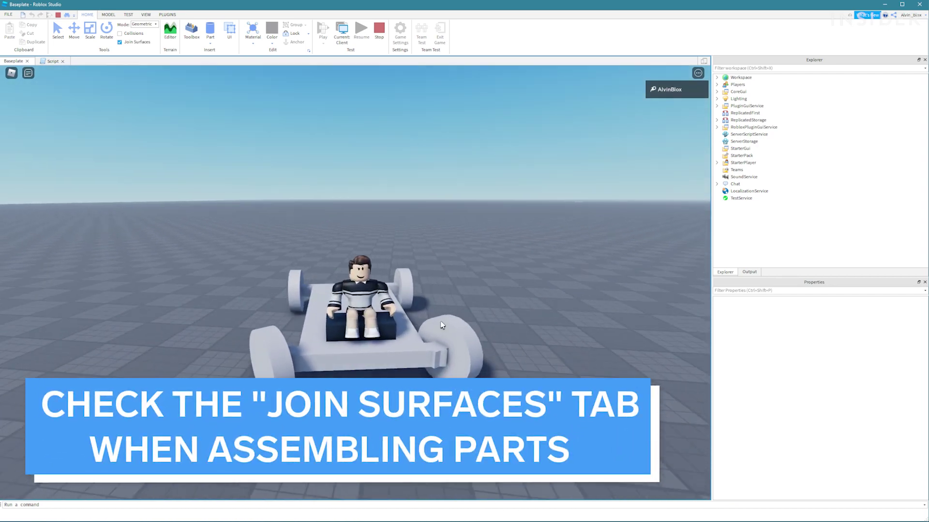
pyautogui.press('a')
pyautogui.scroll(-3, 485, 334)
pyautogui.press('w')
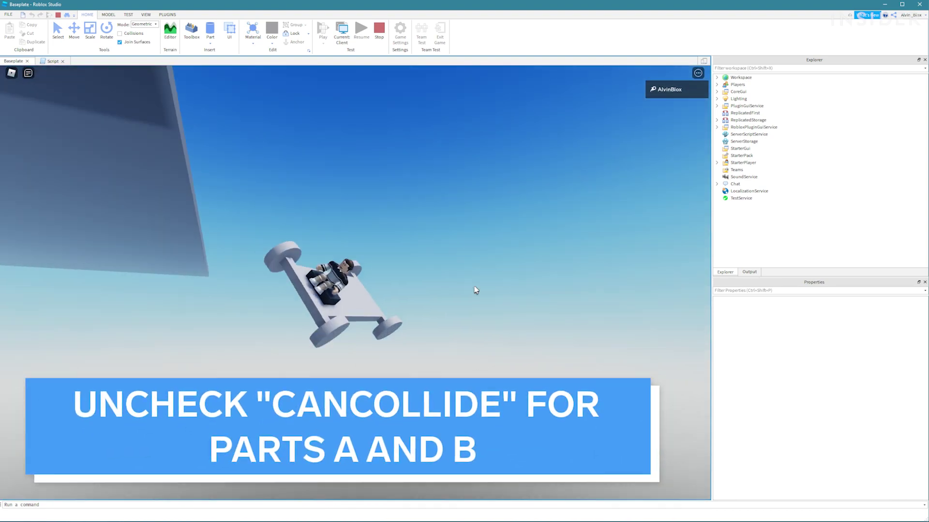
pyautogui.click(378, 30)
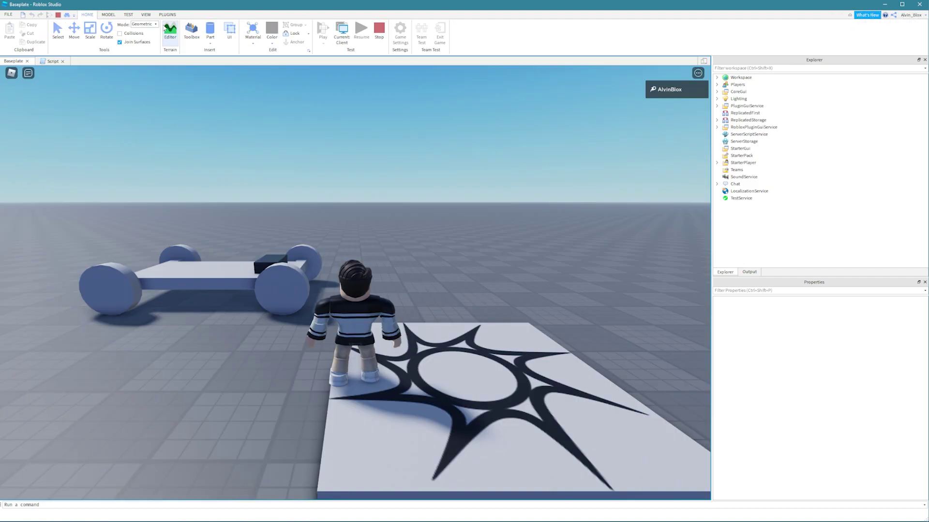